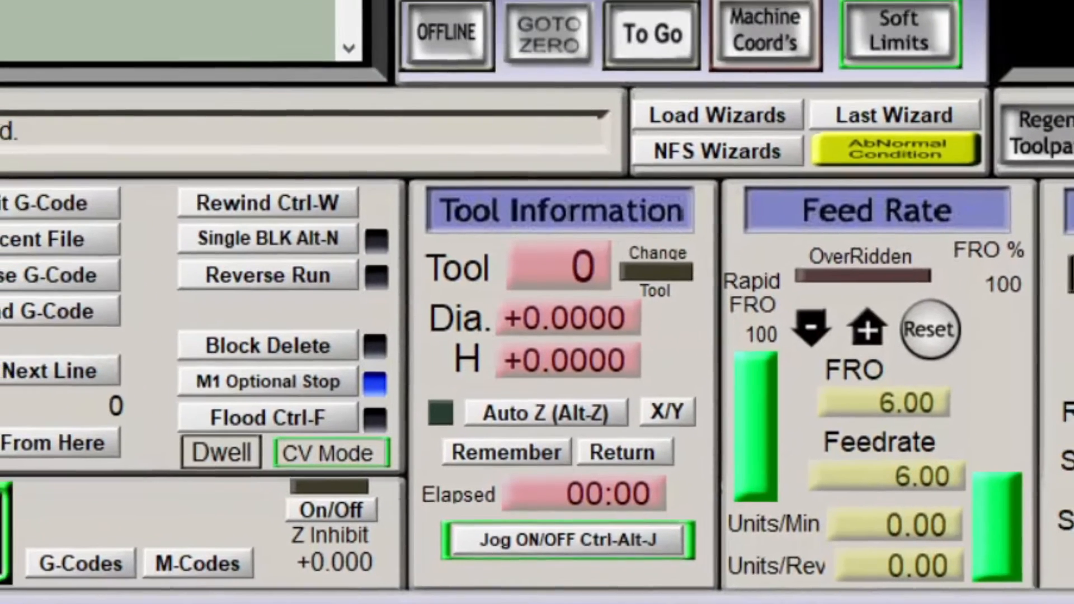
# - Bring up the Auto Z touch-plate dialog and cancel it, and trigger the neighbouring X/Y function
pyautogui.hotkey('alt', 'z')
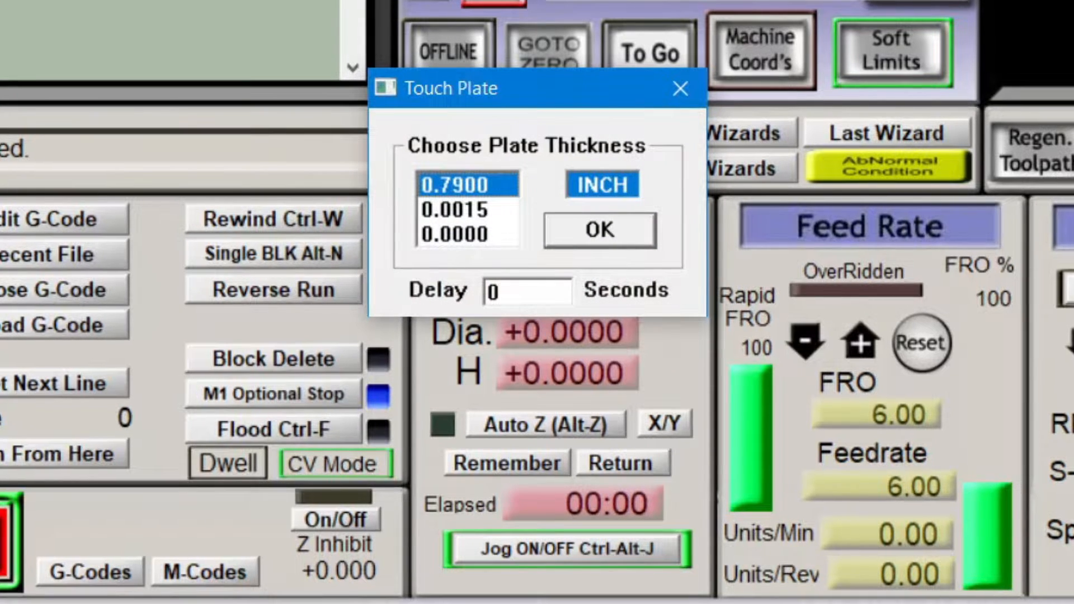
pyautogui.click(680, 89)
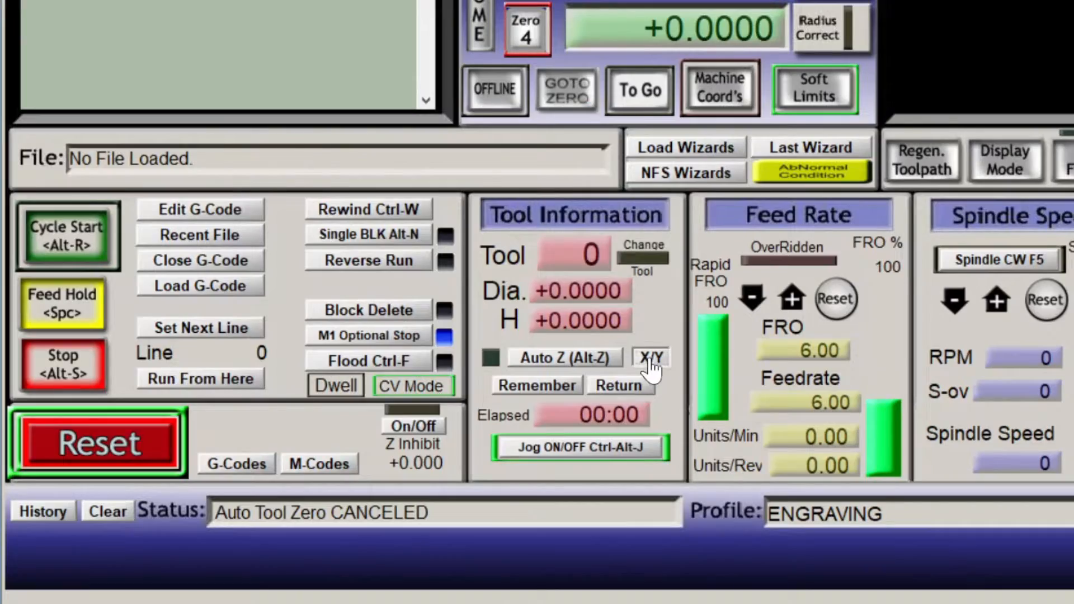
pyautogui.click(650, 359)
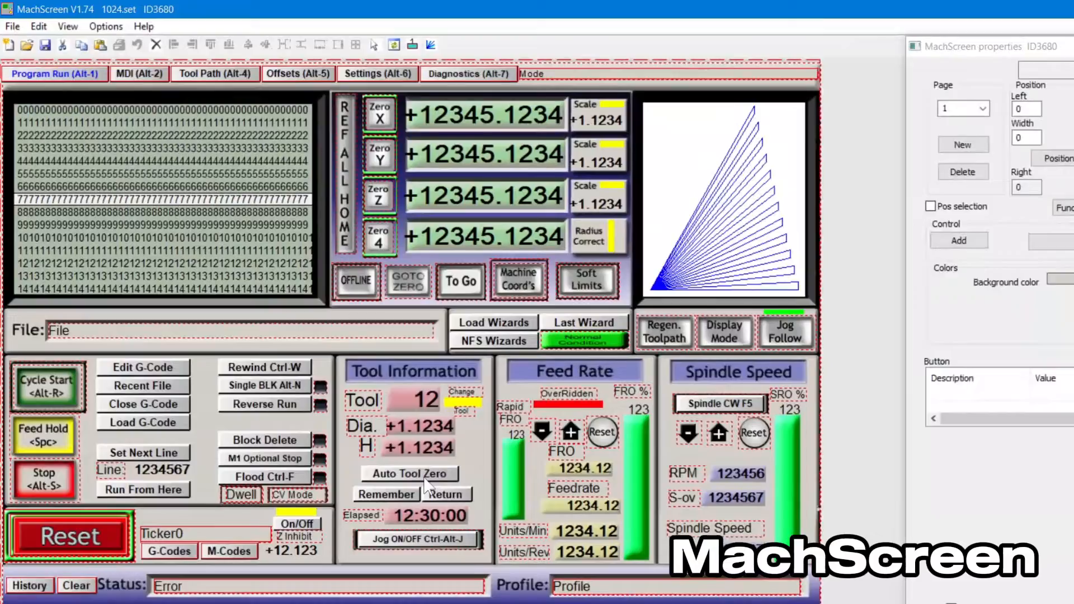
pyautogui.click(397, 446)
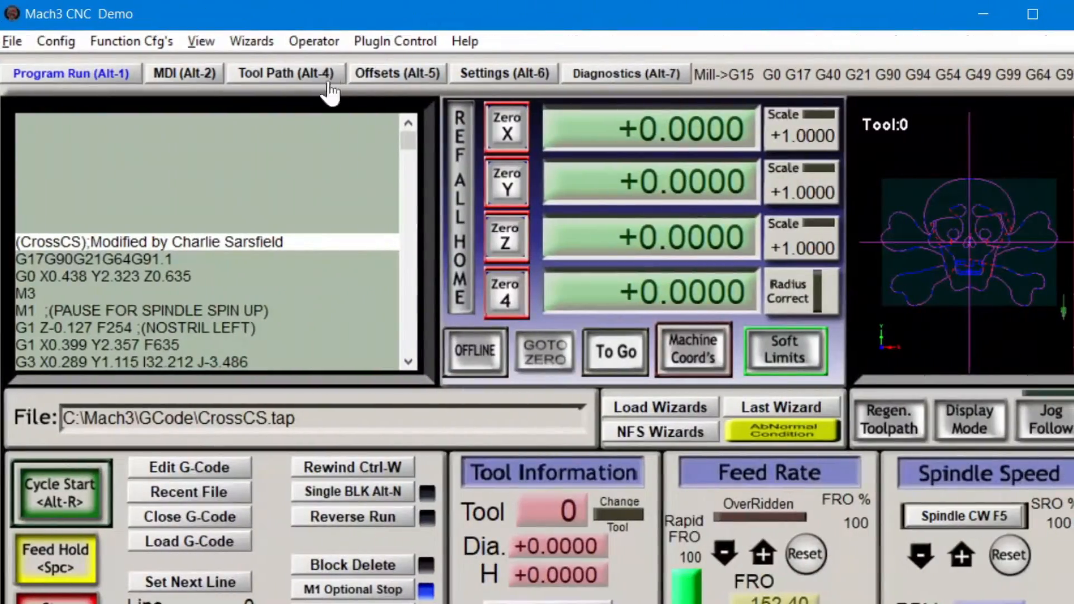
# - Delete the four commented DoButton lines from the Ref All Home button's script, save the script and close its editor
pyautogui.click(326, 40)
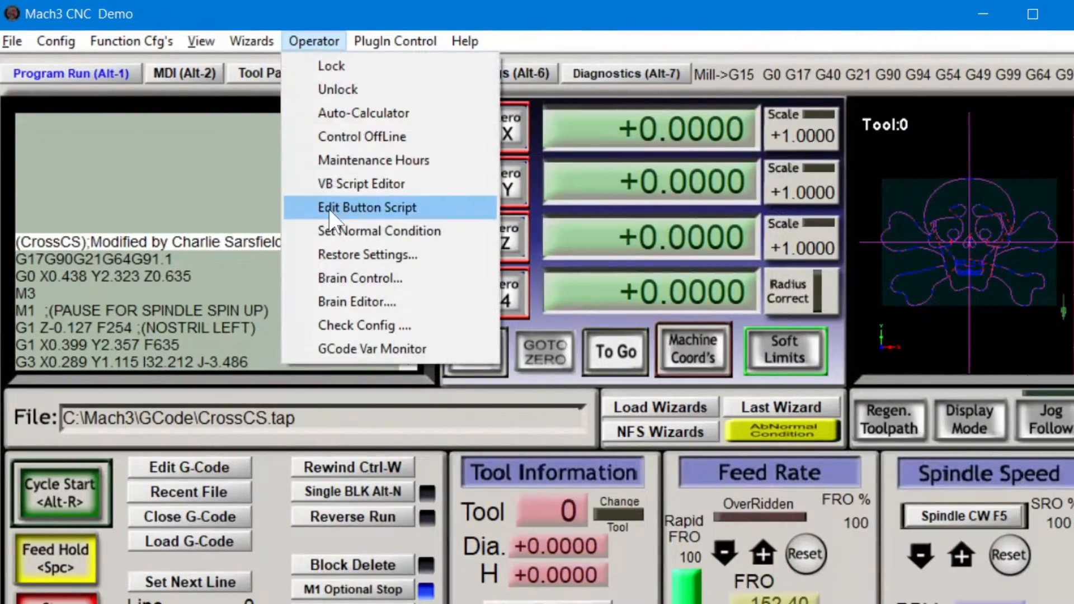
pyautogui.click(424, 202)
pyautogui.click(459, 215)
pyautogui.moveTo(453, 420); pyautogui.dragTo(204, 352)
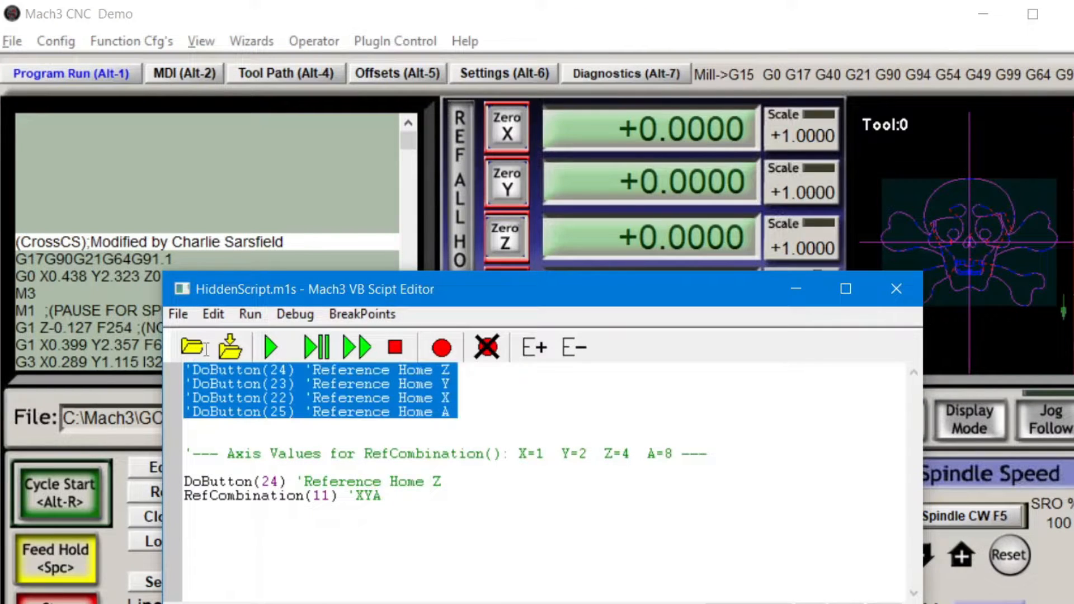
pyautogui.press('Delete')
pyautogui.click(179, 315)
pyautogui.click(185, 366)
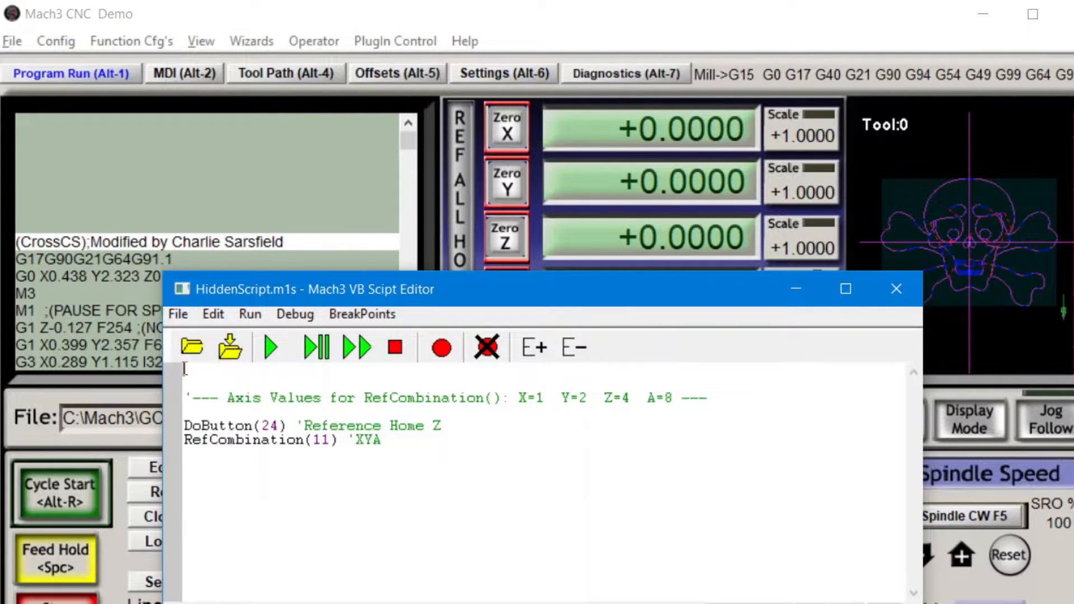
pyautogui.click(895, 289)
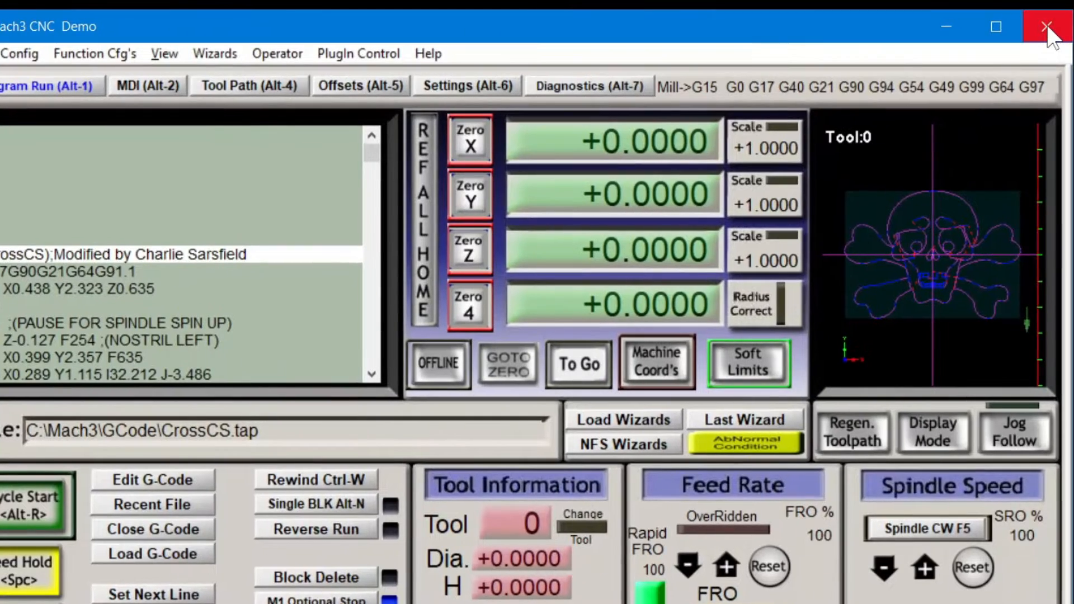
# - Confirm ending the Mach3 session, and save the current screen layout
pyautogui.click(1047, 29)
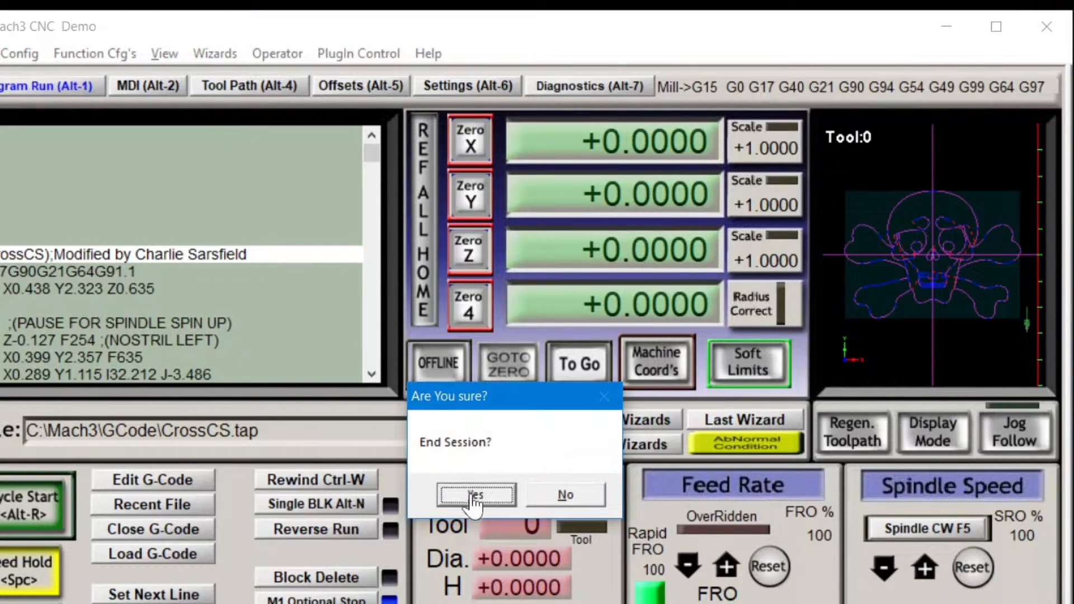
pyautogui.click(475, 495)
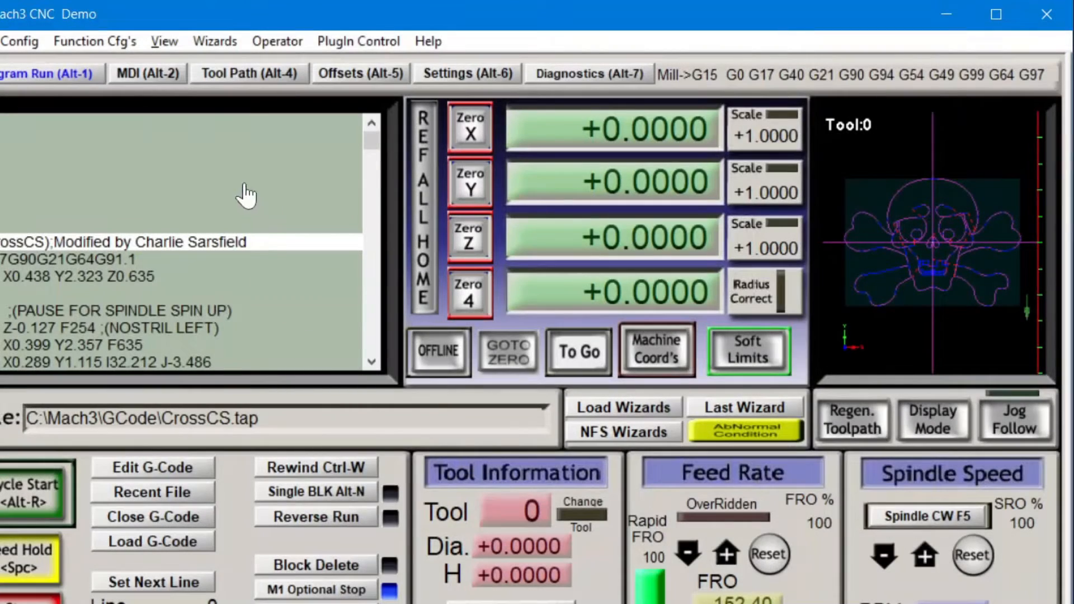
pyautogui.click(165, 41)
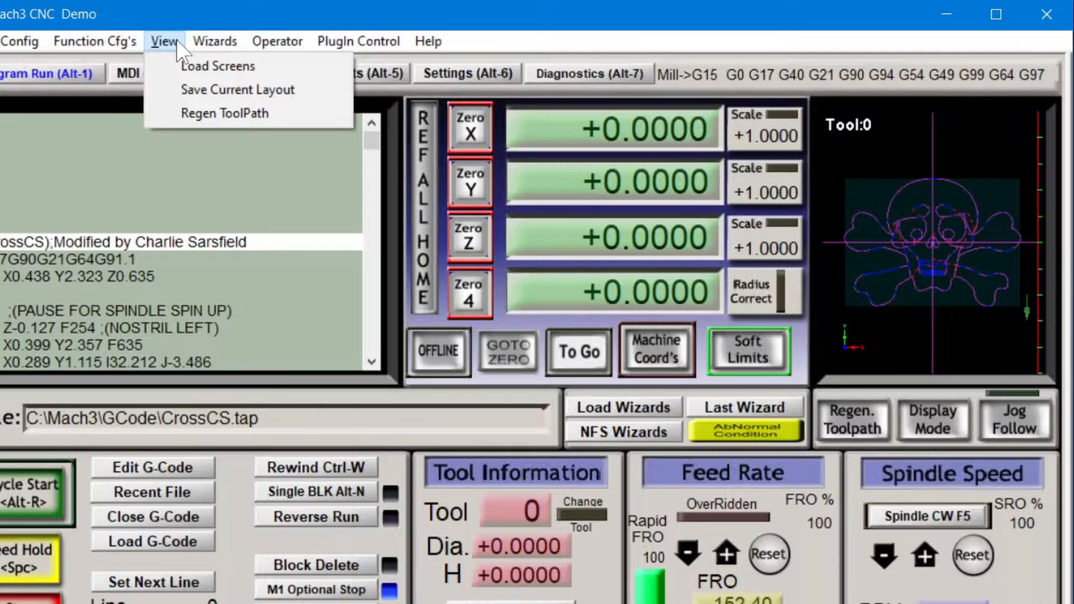
pyautogui.click(167, 88)
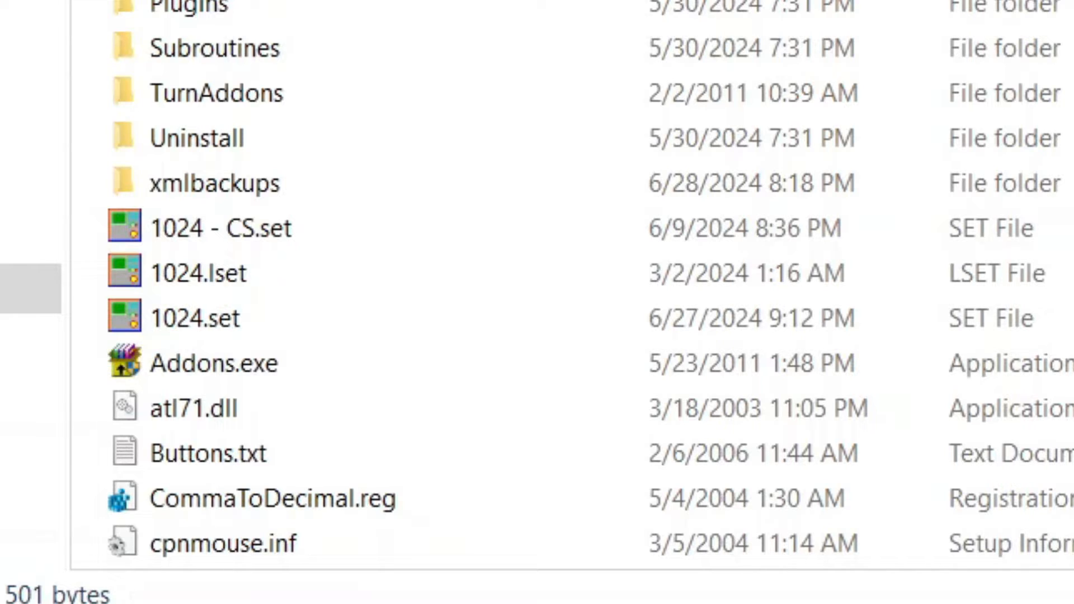
# - Duplicate the 1024.set screen file in the same folder
pyautogui.click(253, 319)
pyautogui.hotkey('ctrl', 'c')
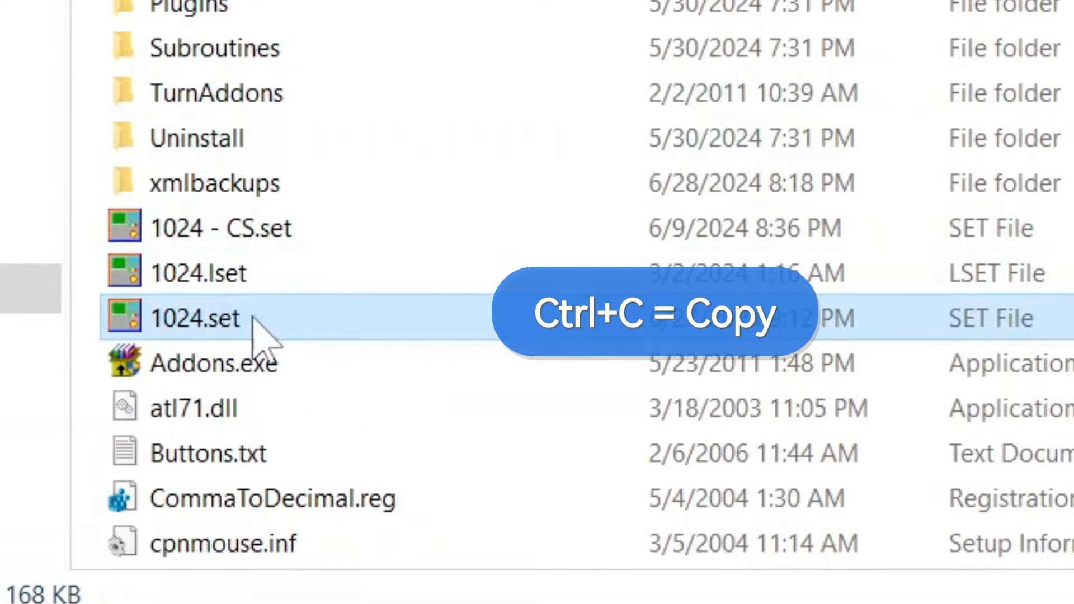
pyautogui.hotkey('ctrl', 'v')
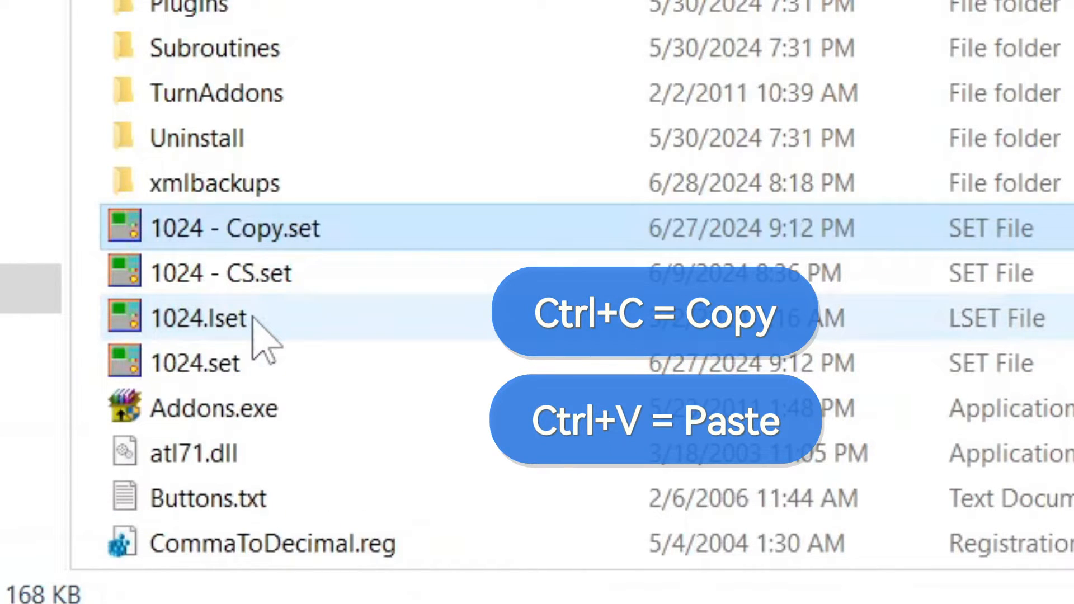
# - Rename the copied screen file as 1024 - Edit1.set
pyautogui.click(344, 224)
pyautogui.press('Right')
pyautogui.press('BackSpace')
pyautogui.press('BackSpace')
pyautogui.press('BackSpace')
pyautogui.press('BackSpace')
pyautogui.write('Edit1')
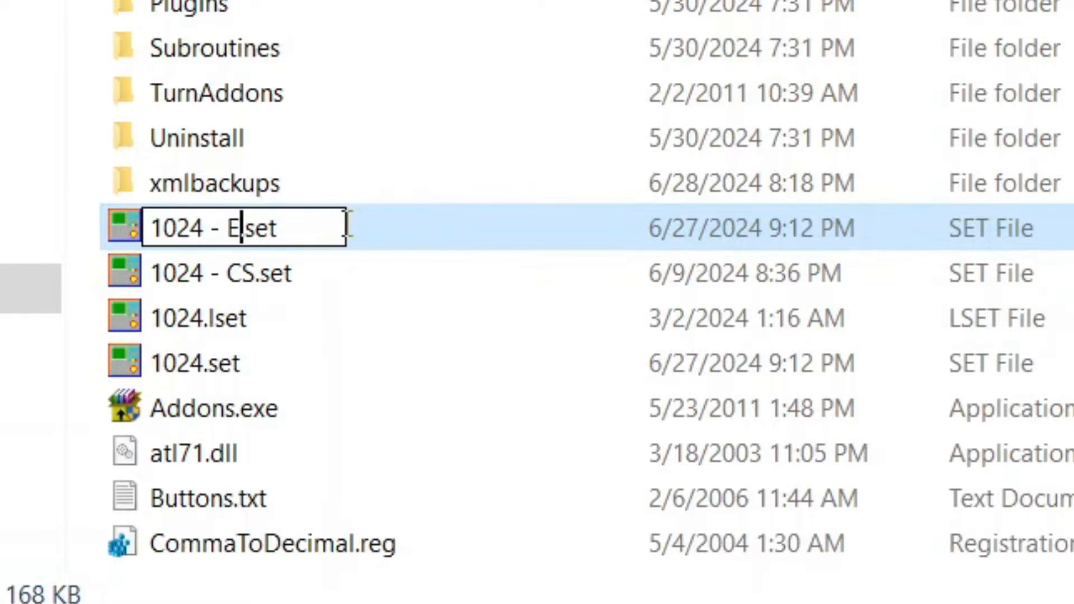
pyautogui.press('Return')
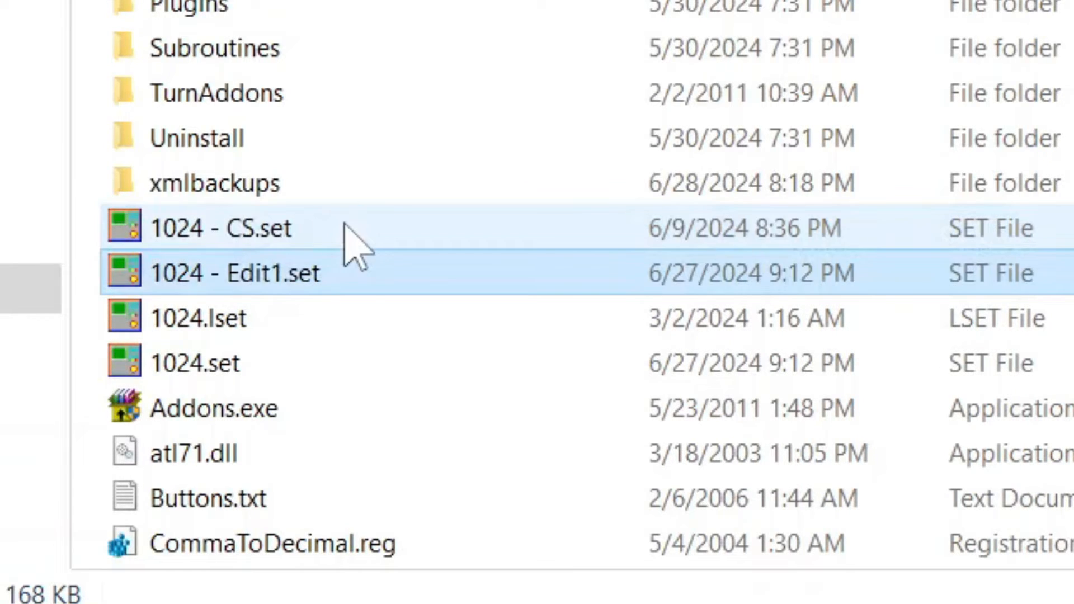
# - Open 1024 - Edit1.set in MachScreen, agree to continue loading it, and maximize the editor window
pyautogui.doubleClick(352, 276)
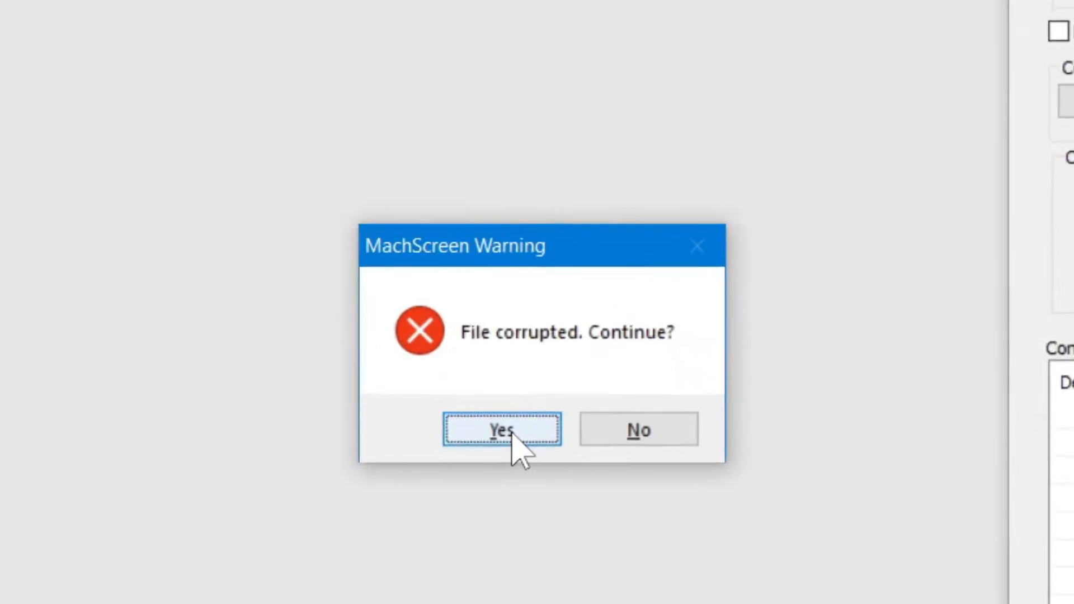
pyautogui.click(507, 456)
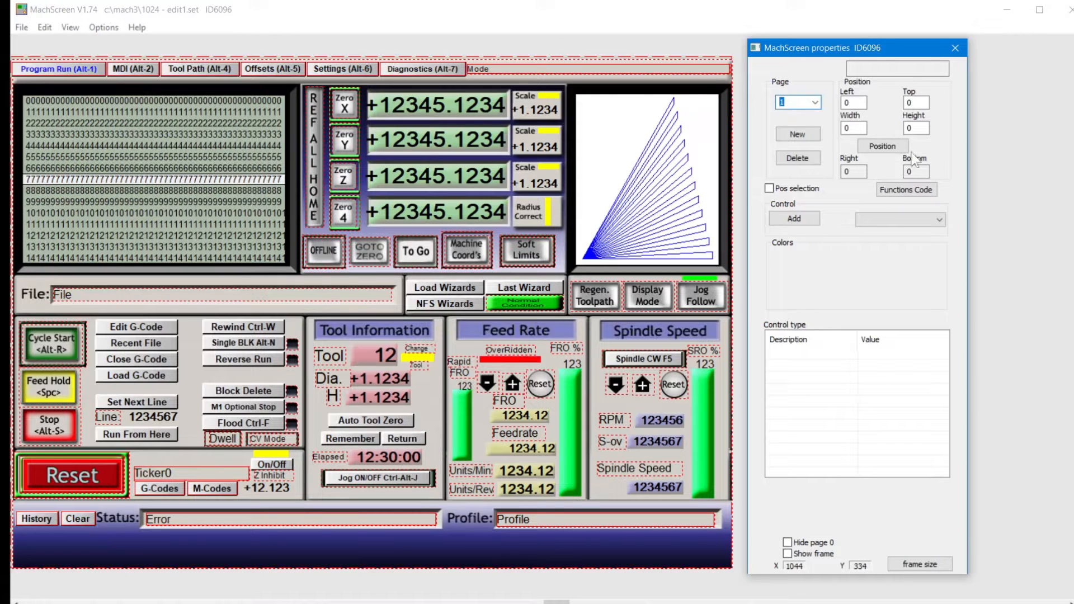
pyautogui.click(1040, 10)
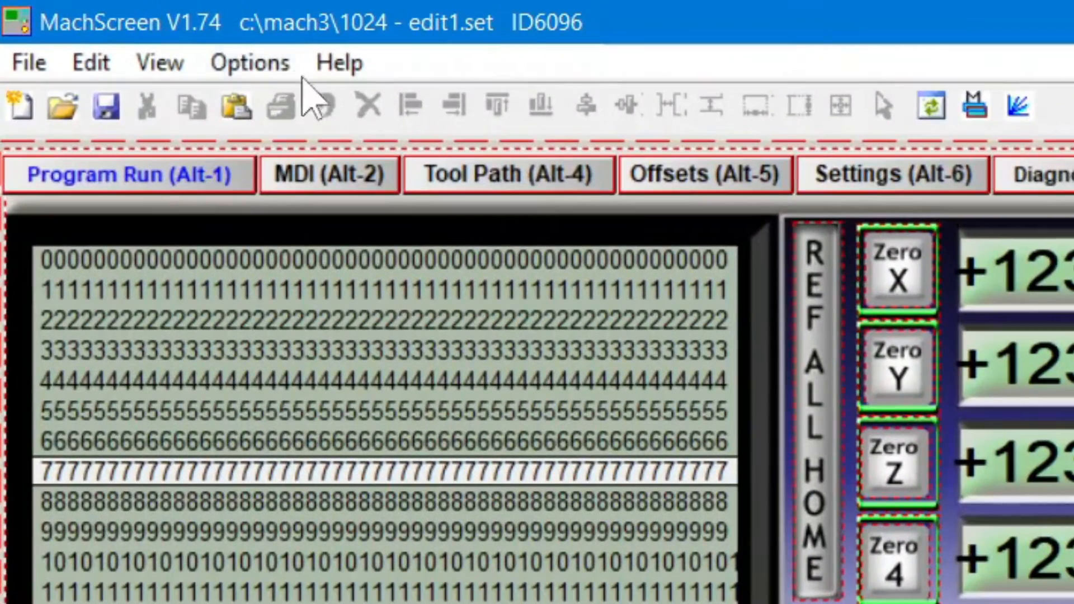
# - Enable the settings "Dont show warning 'File corrupted'" and "Option 'lock for selection'" and apply them
pyautogui.click(91, 22)
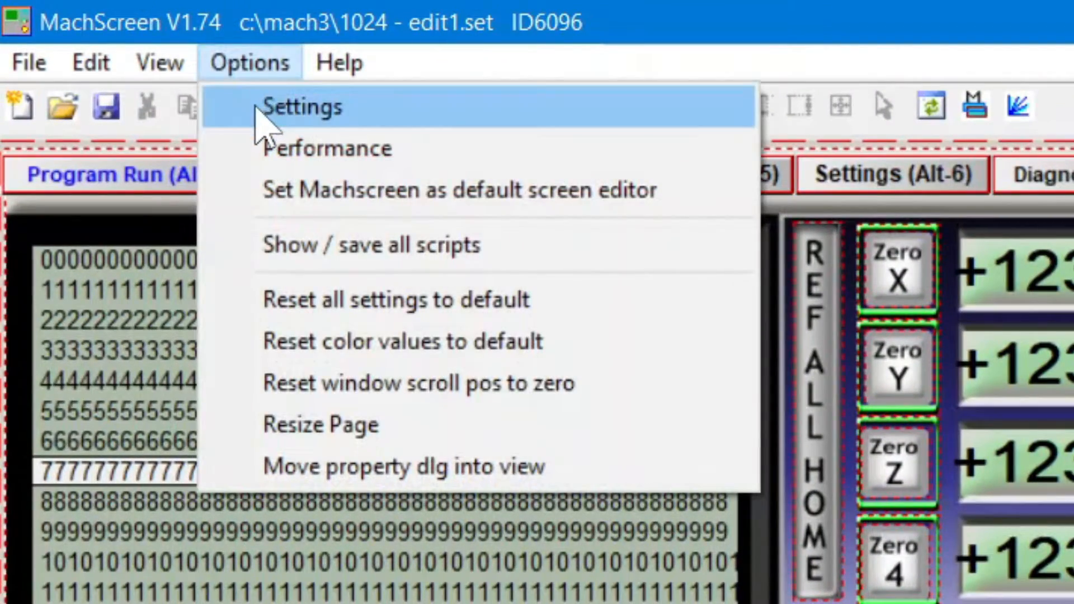
pyautogui.click(265, 112)
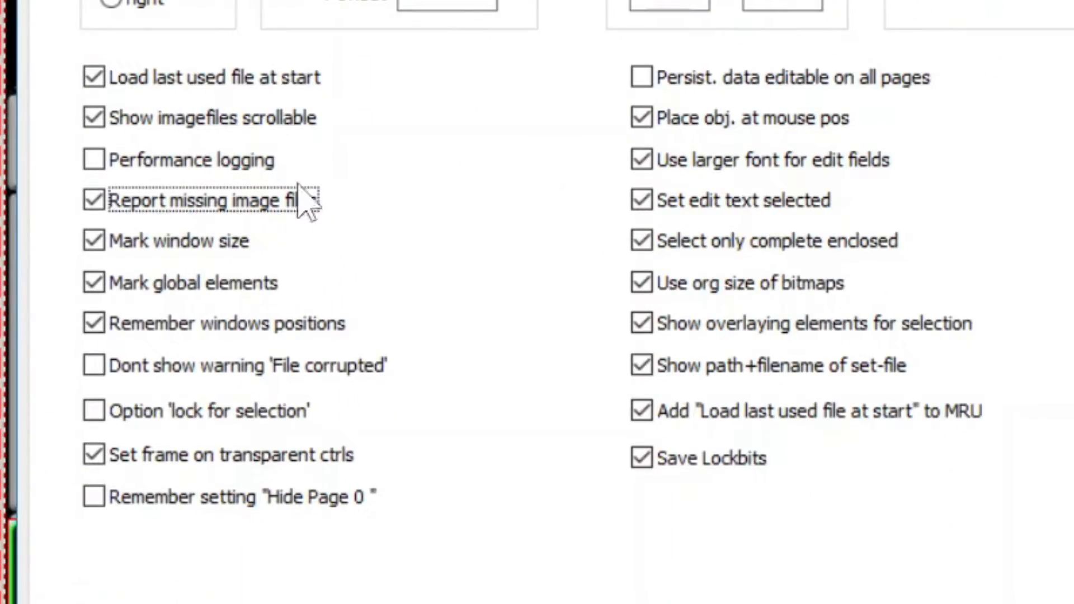
pyautogui.click(360, 367)
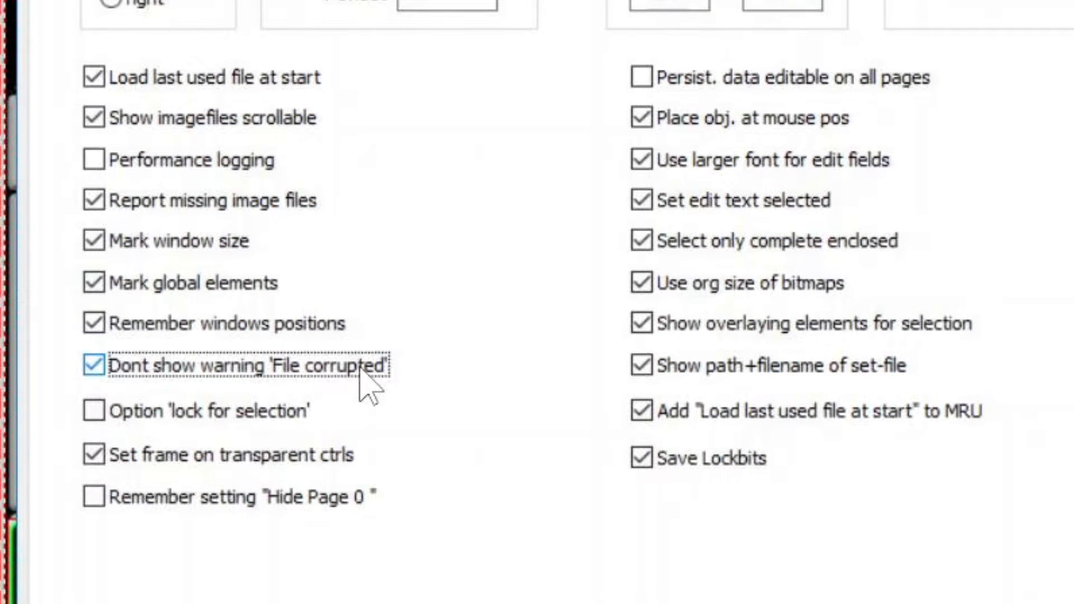
pyautogui.click(266, 414)
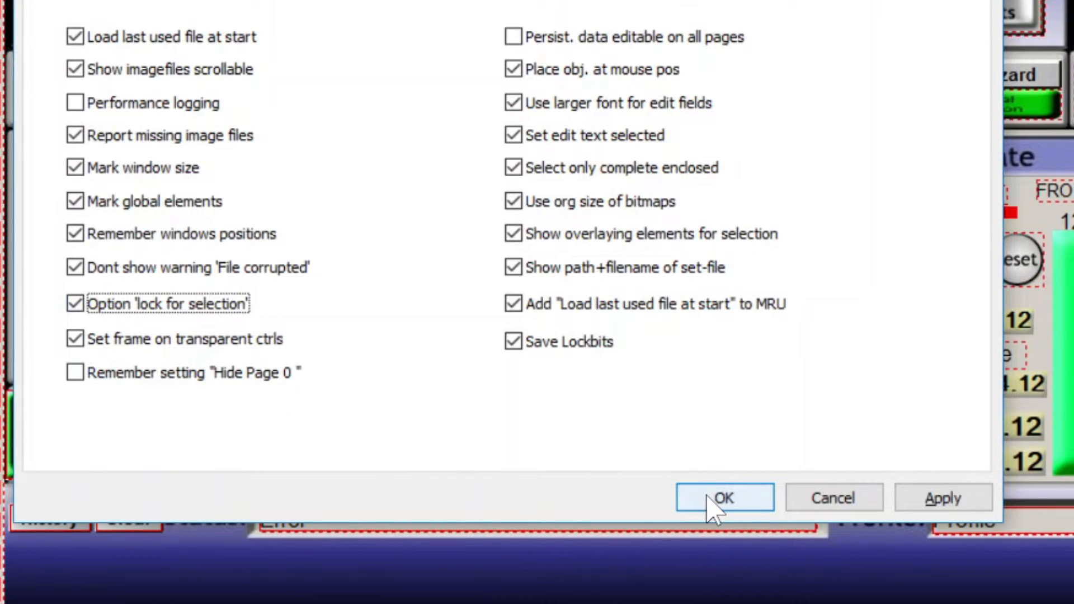
pyautogui.click(694, 505)
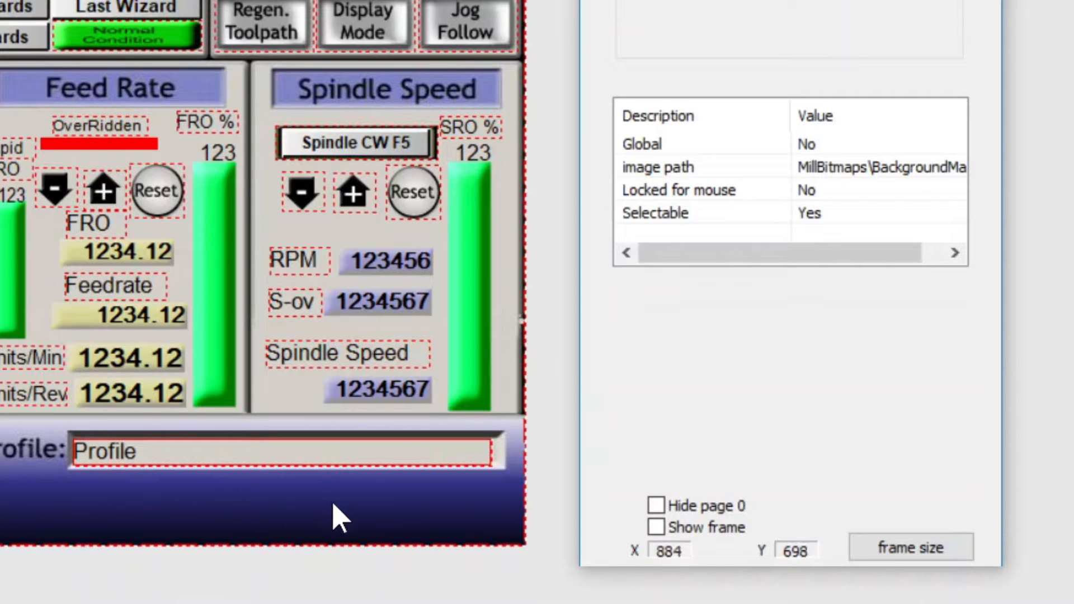
# - Set the page background image's Selectable property to No
pyautogui.click(350, 520)
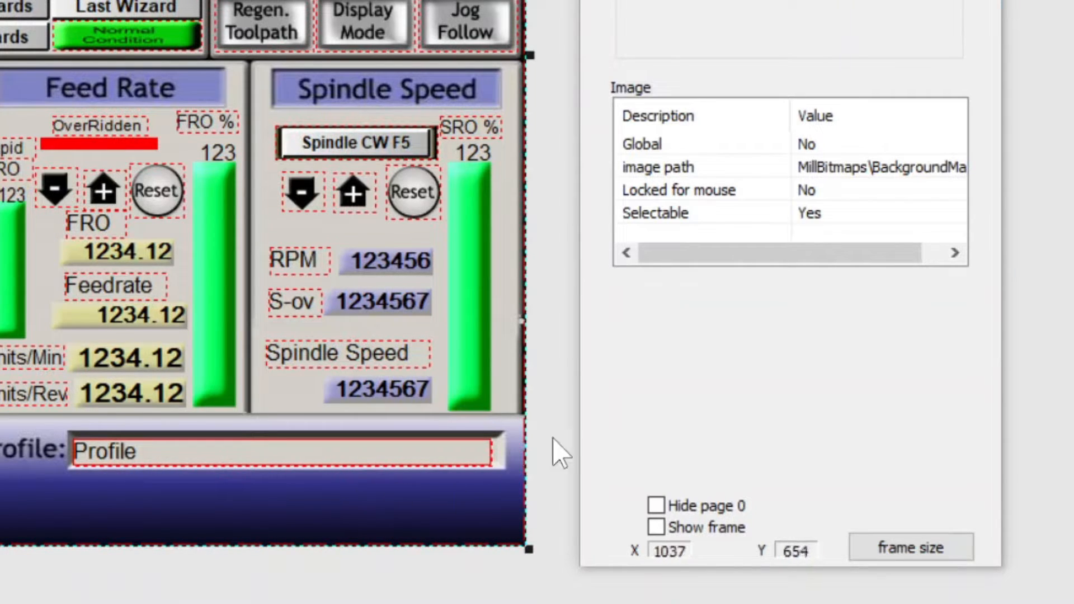
pyautogui.click(854, 218)
pyautogui.doubleClick(854, 218)
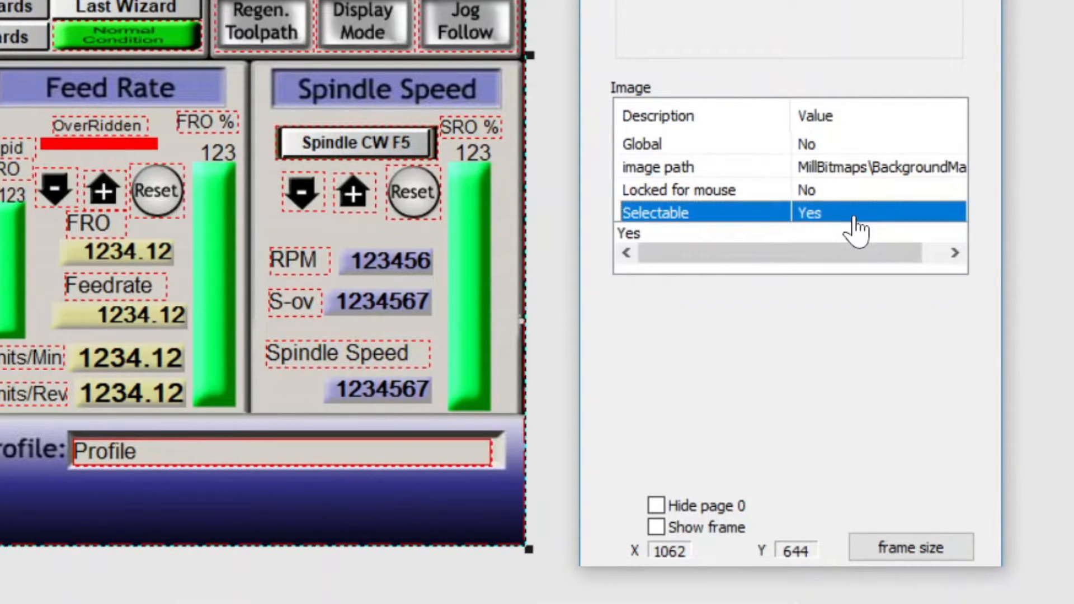
pyautogui.click(848, 249)
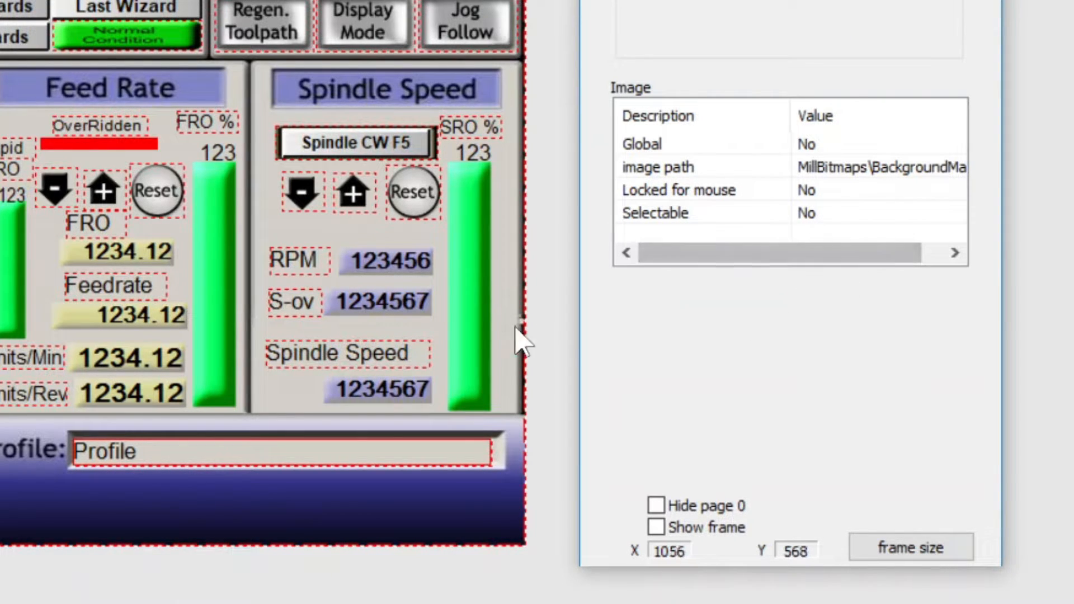
pyautogui.moveTo(135, 503); pyautogui.dragTo(267, 507)
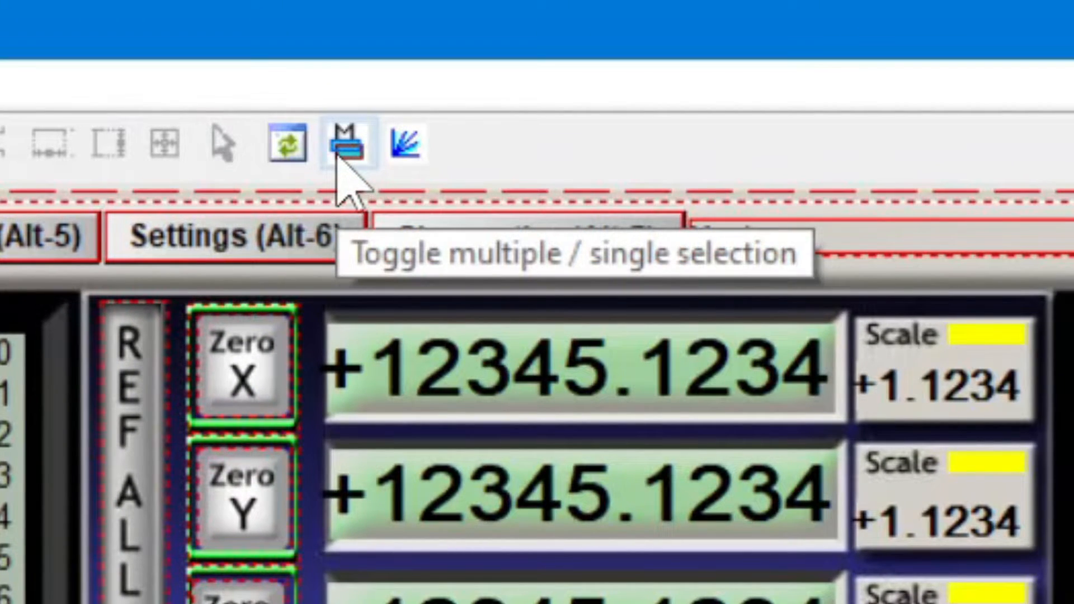
# - Switch to single selection and back to multiple, and select the LED among the overlapping elements at Zero Y
pyautogui.click(345, 145)
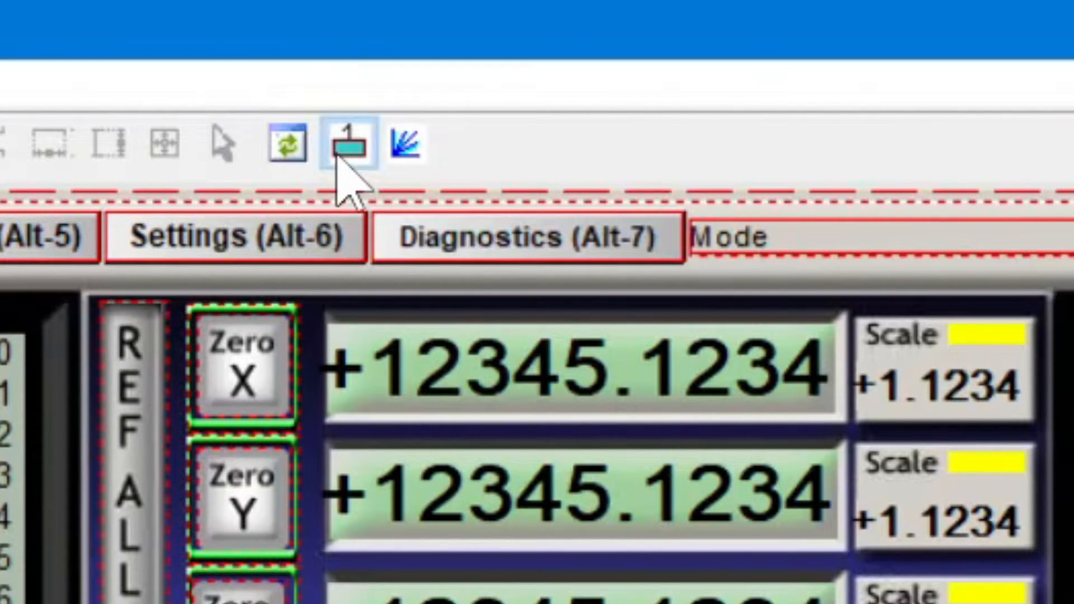
pyautogui.click(339, 160)
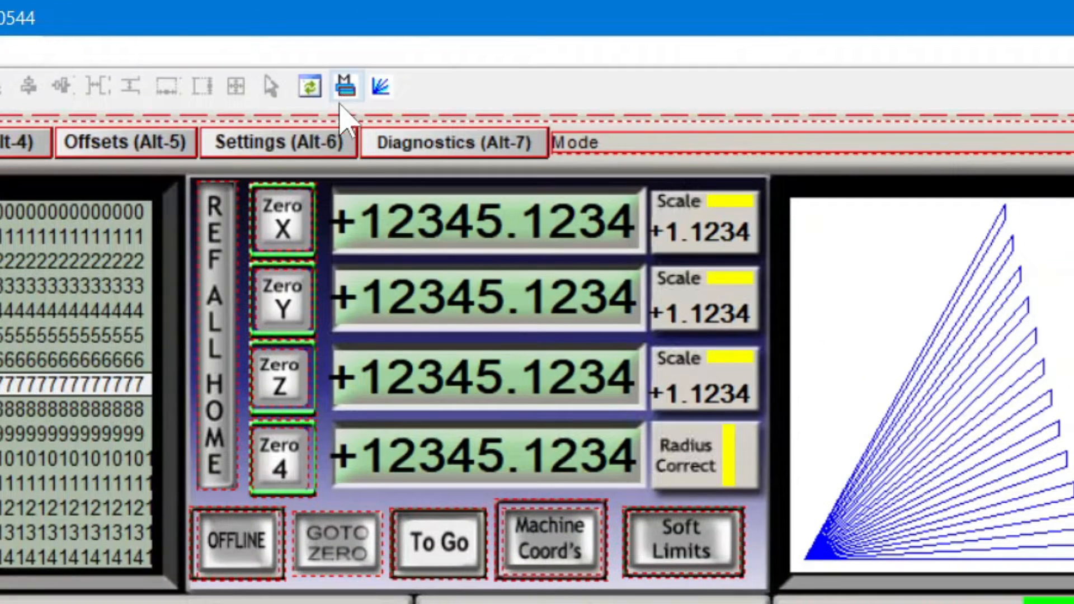
pyautogui.click(294, 280)
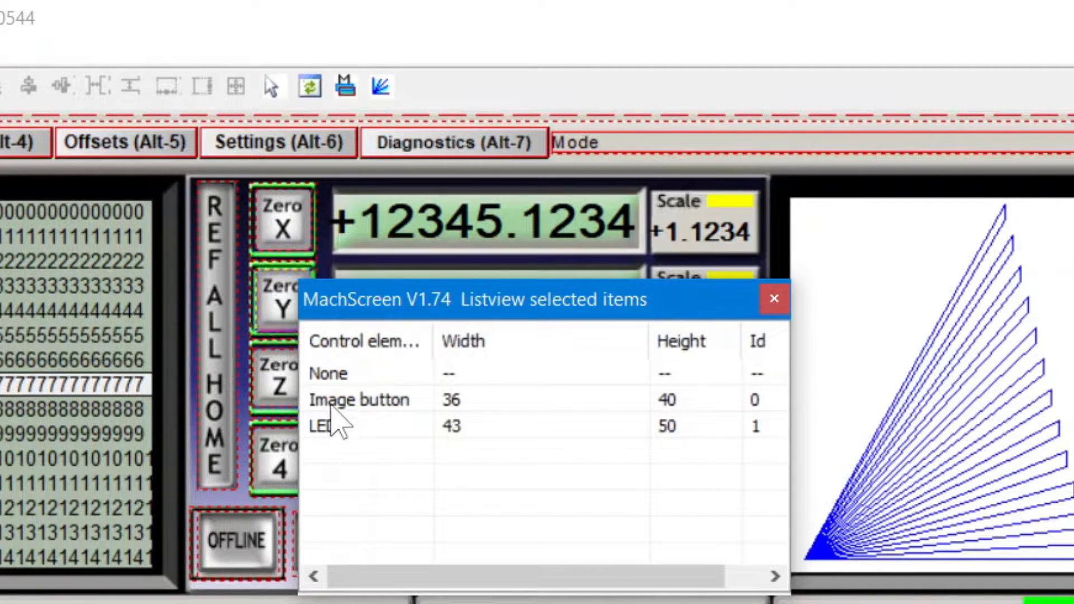
pyautogui.doubleClick(331, 431)
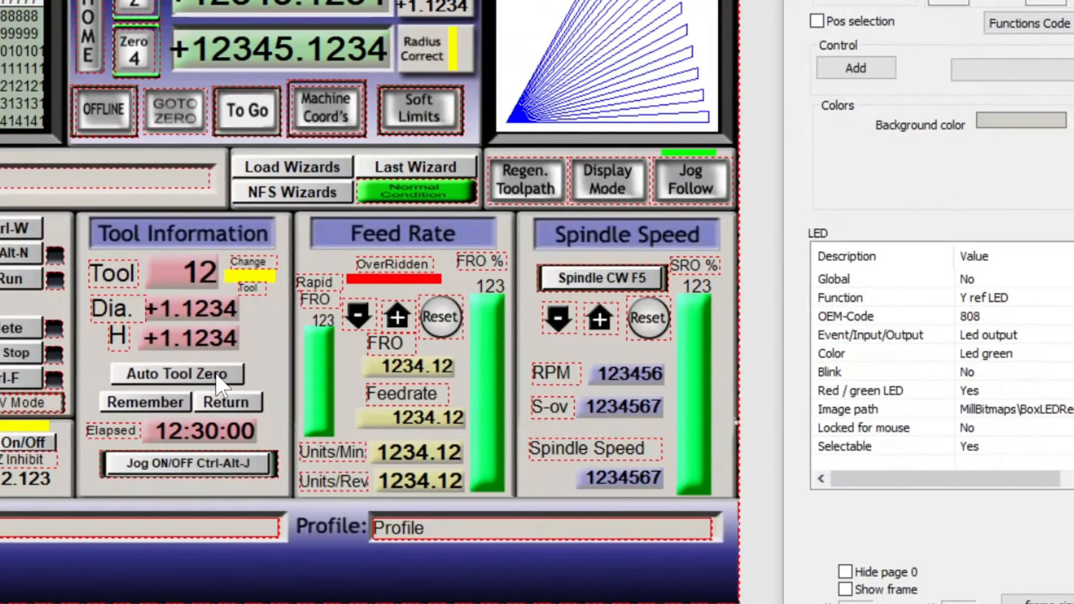
# - Select the Auto Tool Zero button on page 1, and display page 3 of the screen set
pyautogui.click(217, 376)
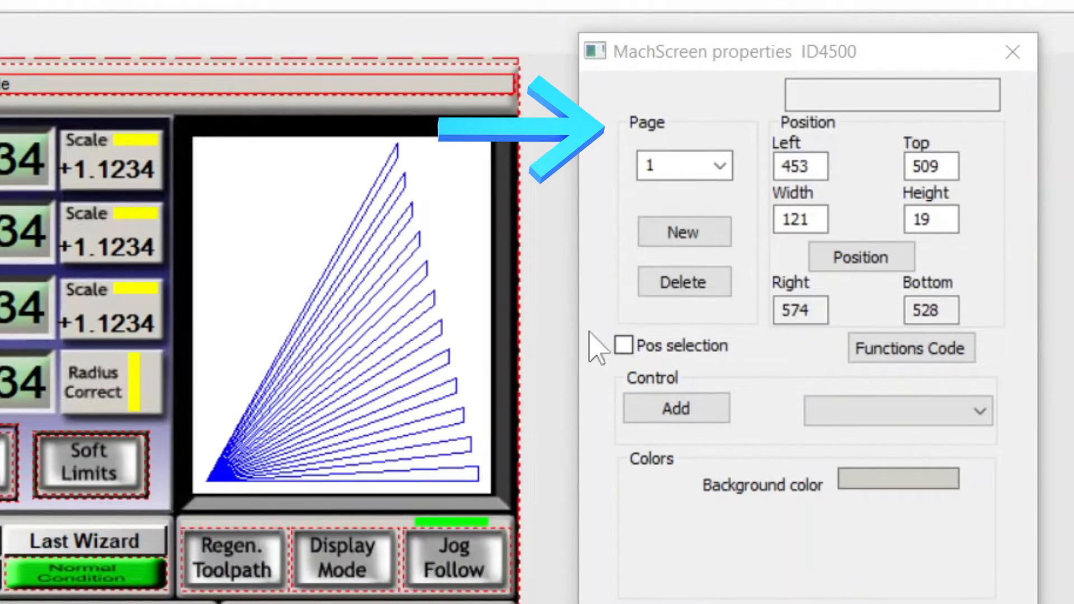
pyautogui.click(724, 168)
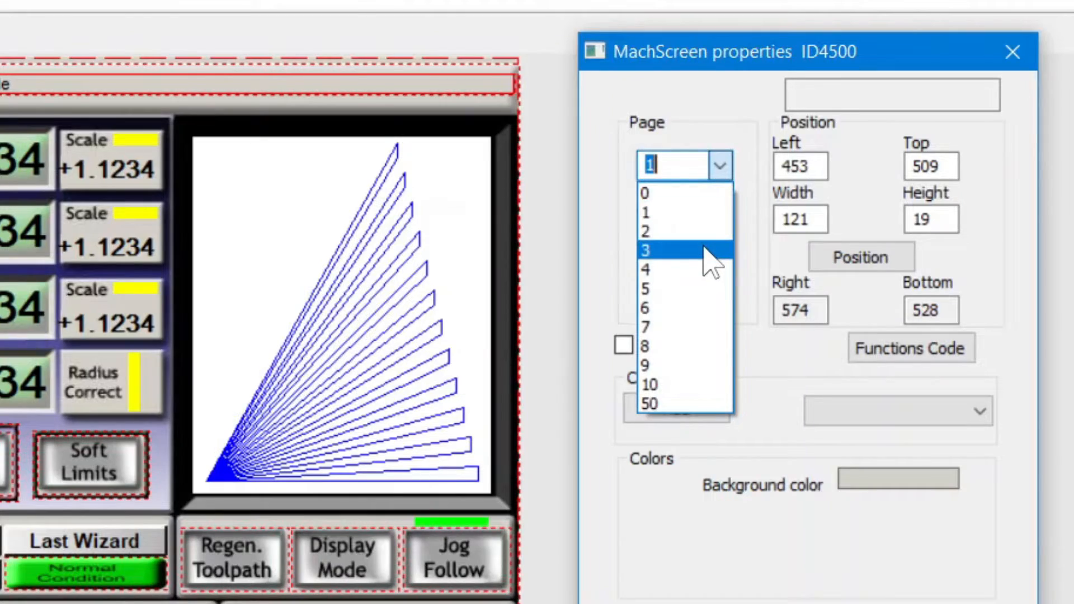
pyautogui.click(707, 251)
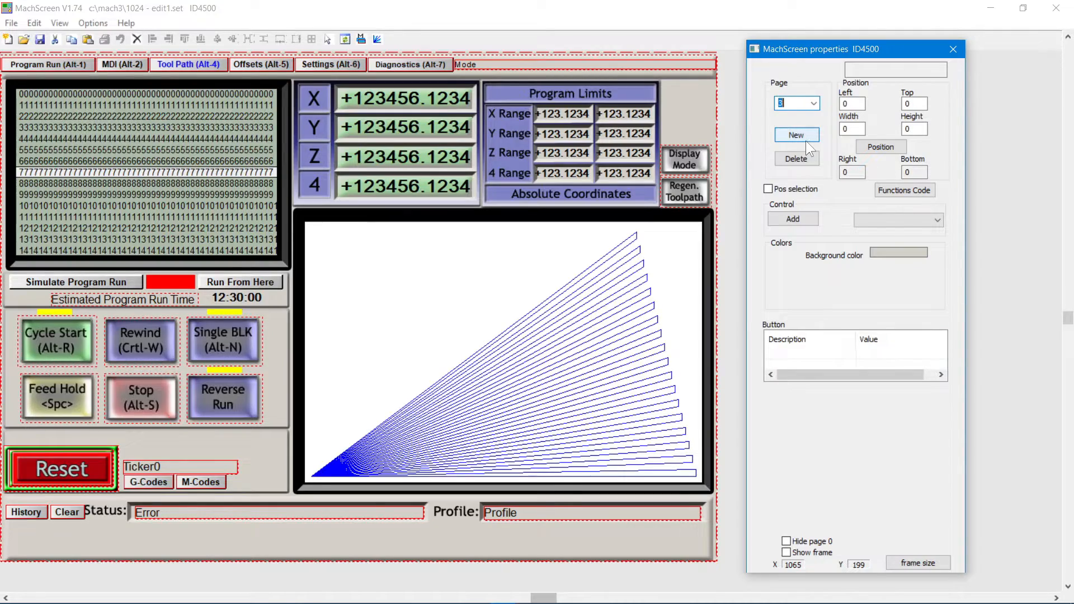
# - Return to page 1 of the screen set and step through the following pages to the Diagnostics page
pyautogui.click(812, 104)
pyautogui.click(808, 127)
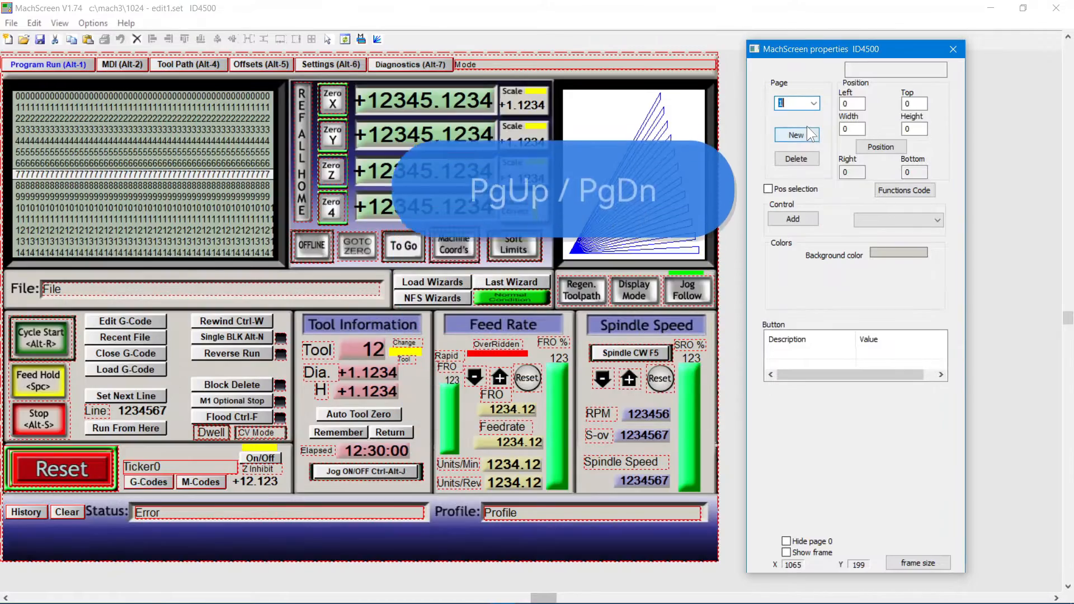
pyautogui.press('pagedown')
pyautogui.press('pagedown')
pyautogui.press('pagedown')
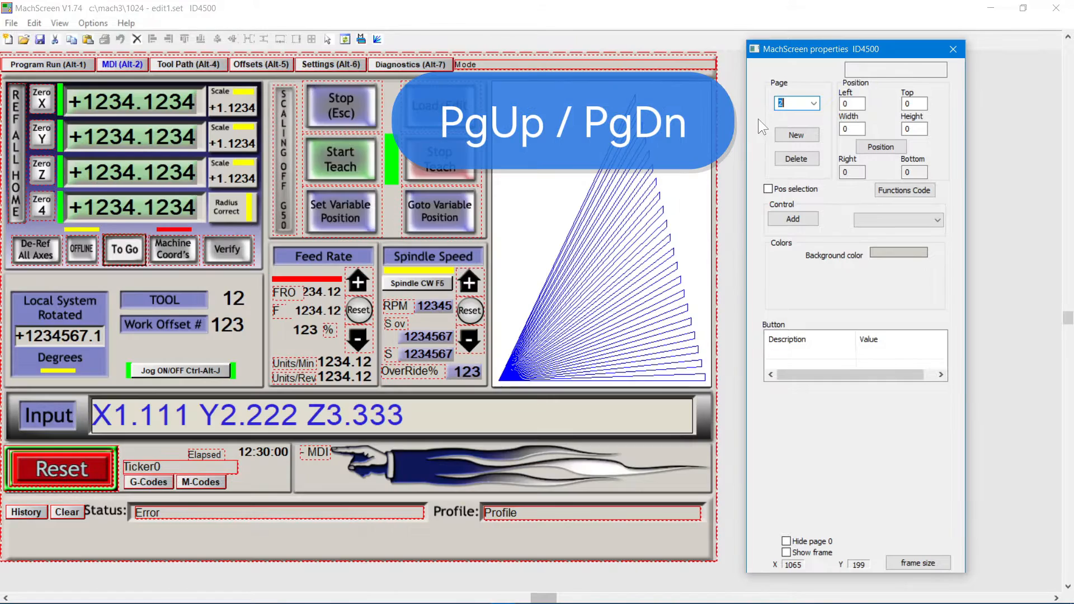
pyautogui.press('pagedown')
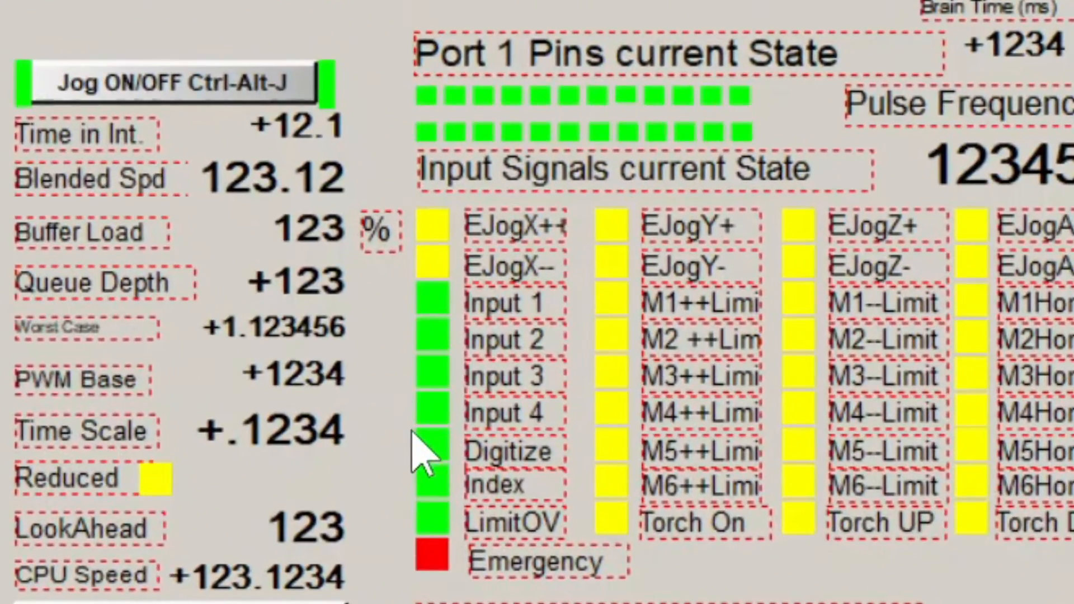
# - Copy the green Digitize LED from the Diagnostics page to page 1 and place it just left of the Auto Tool Zero button
pyautogui.click(436, 456)
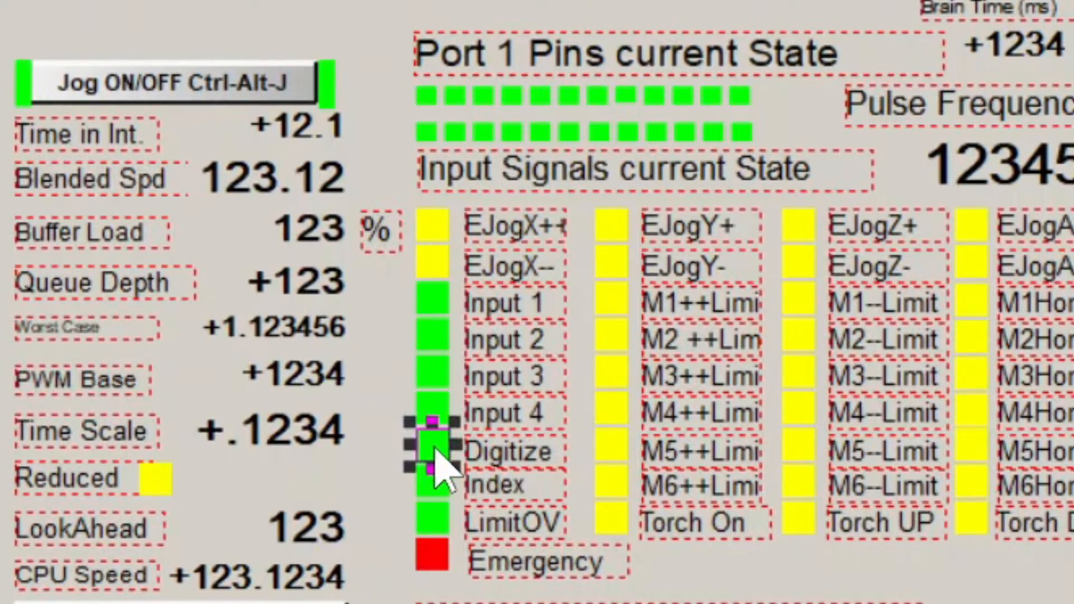
pyautogui.hotkey('ctrl', 'c')
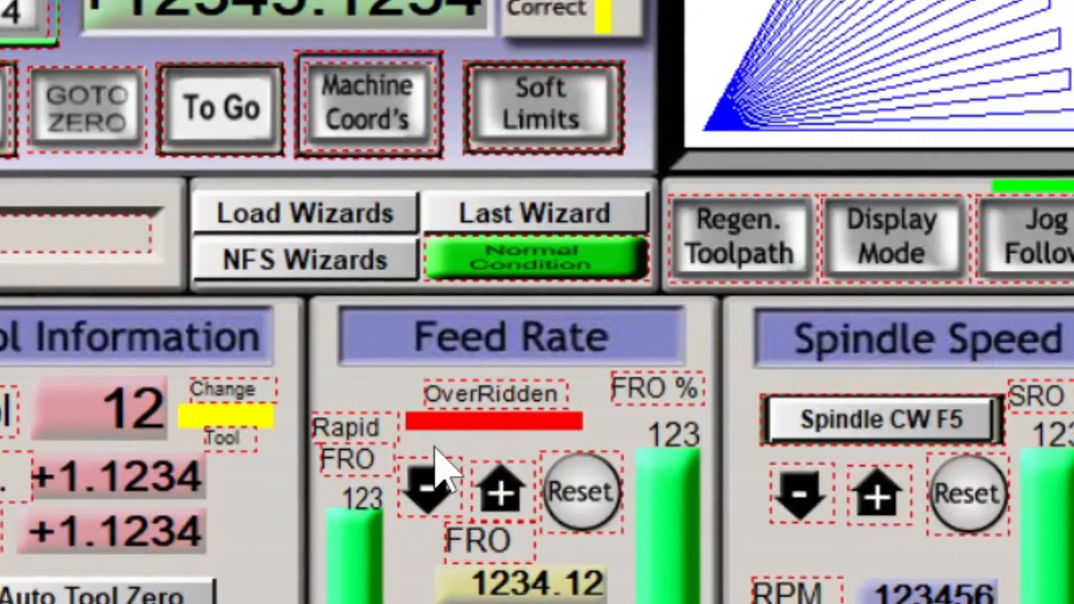
pyautogui.hotkey('ctrl', 'v')
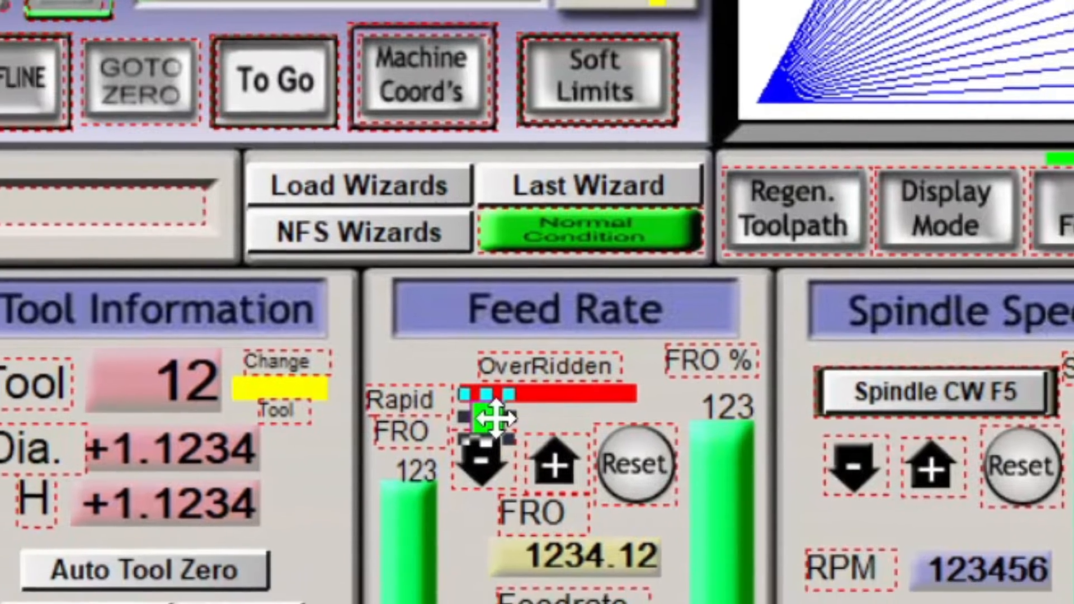
pyautogui.moveTo(445, 446); pyautogui.dragTo(9, 576)
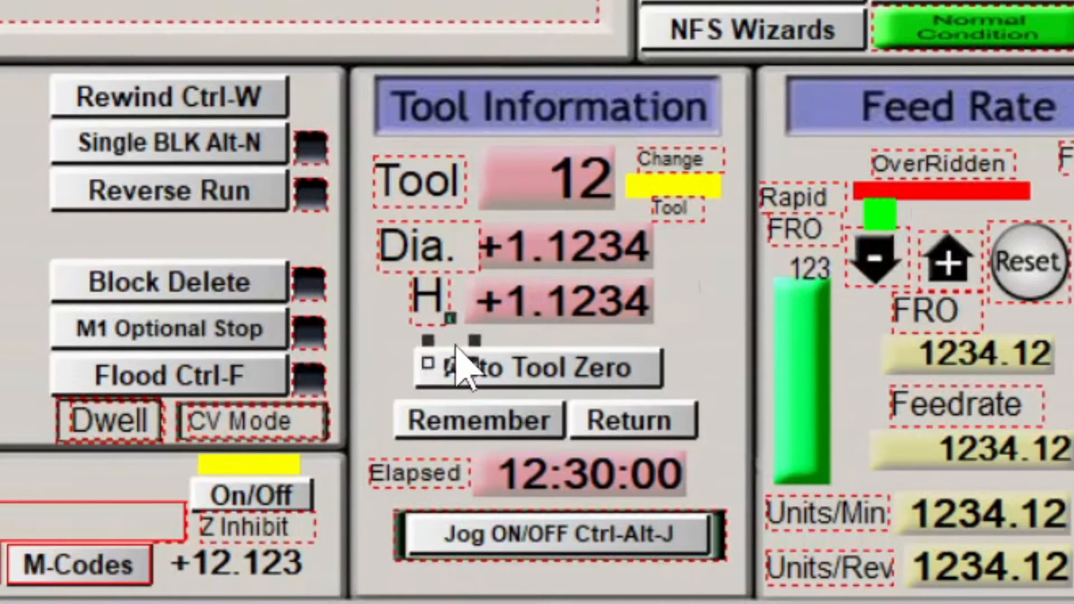
pyautogui.moveTo(456, 363); pyautogui.dragTo(396, 374)
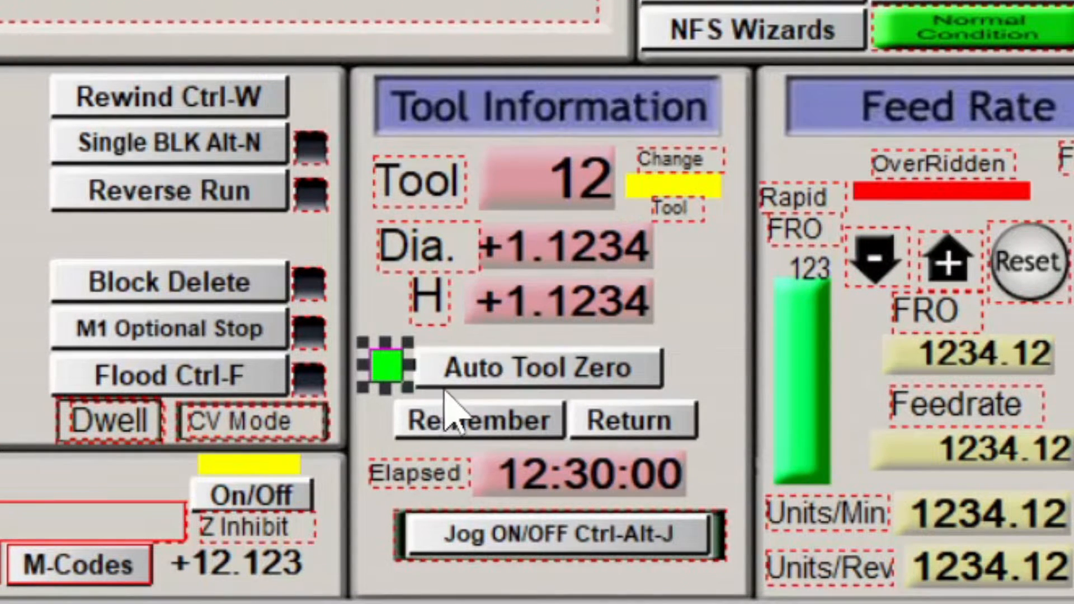
# - Examine the screen set's assigned hotkeys, sorted by hotkey, and return to the design view
pyautogui.click(528, 370)
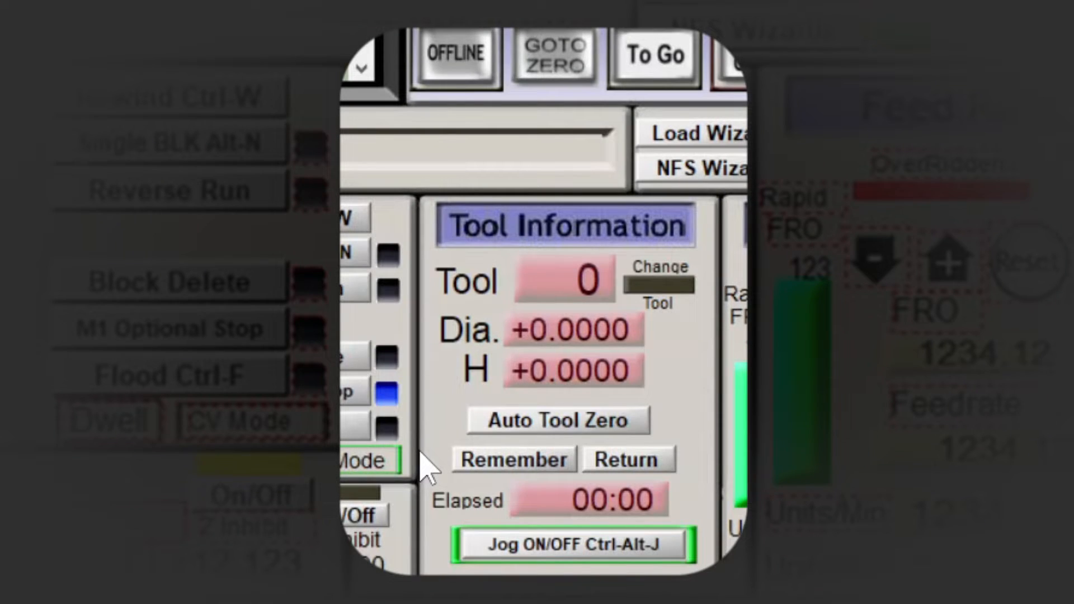
pyautogui.click(560, 425)
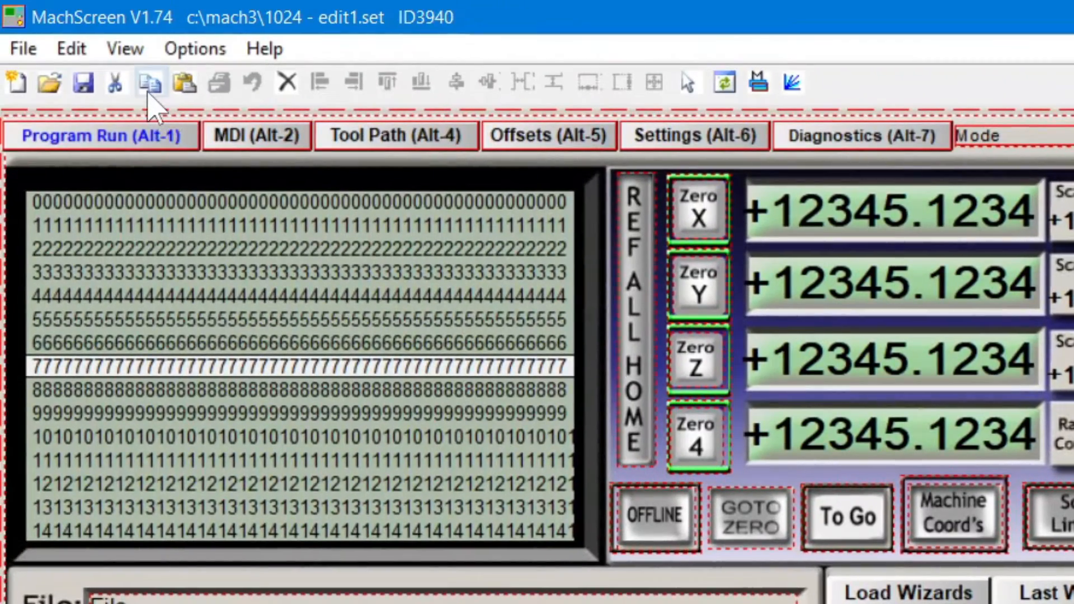
pyautogui.click(124, 49)
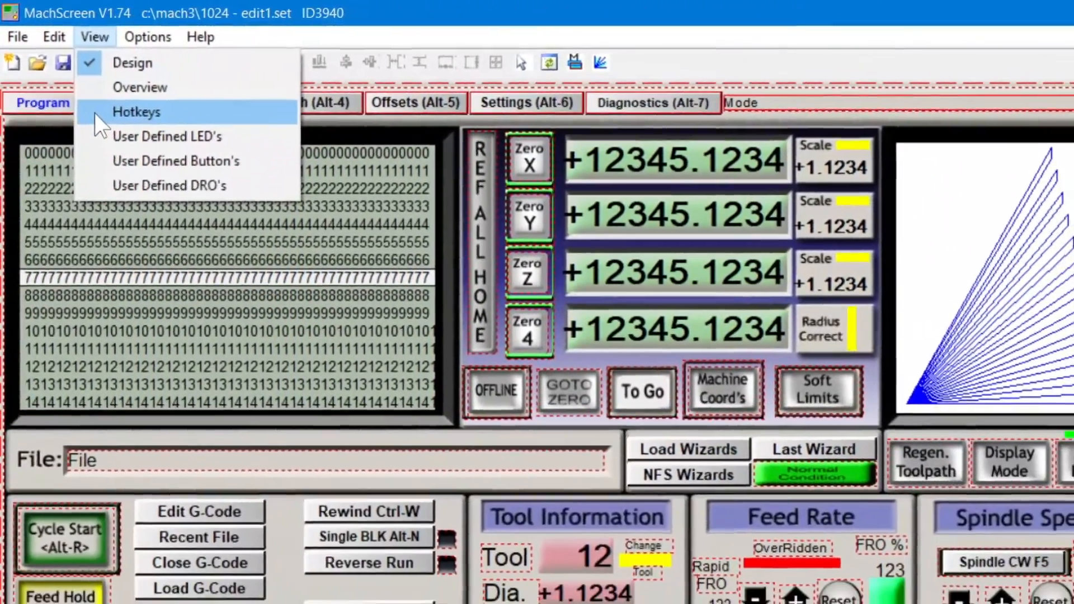
pyautogui.click(109, 135)
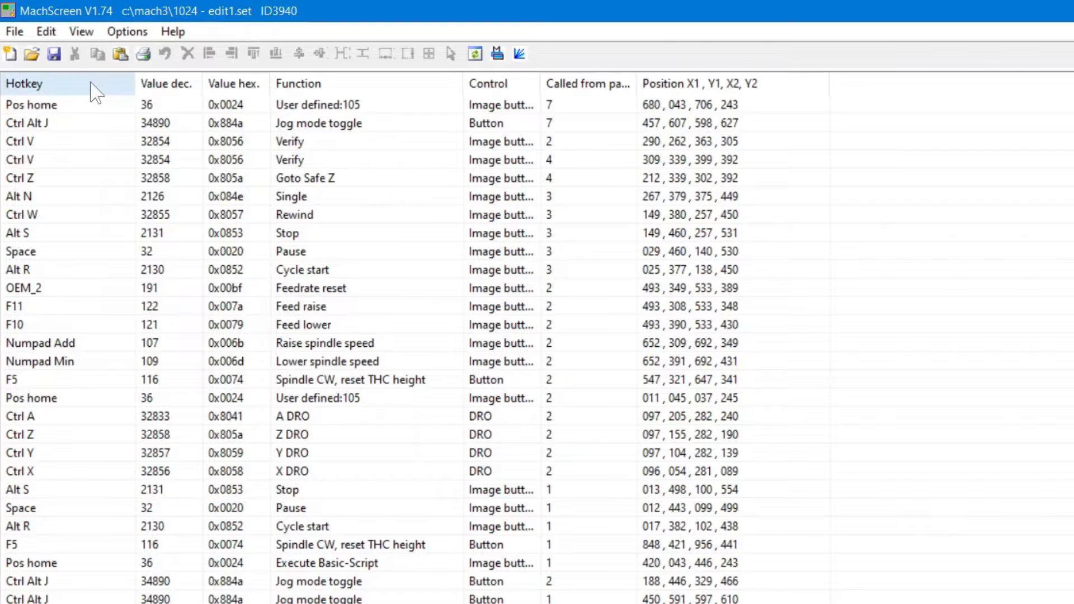
pyautogui.click(94, 92)
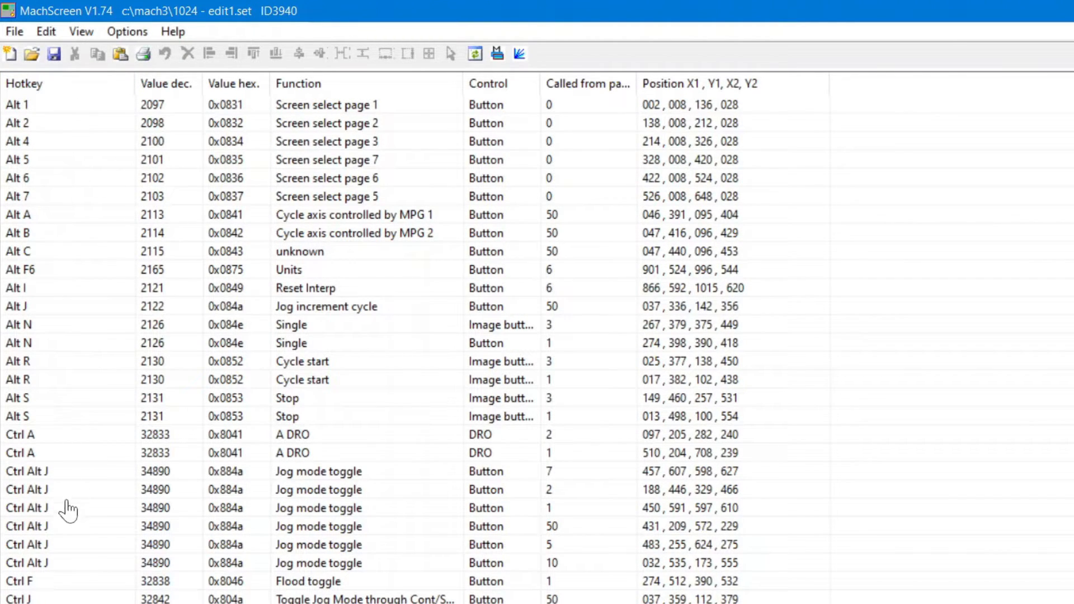
pyautogui.scroll(-12, 72, 552)
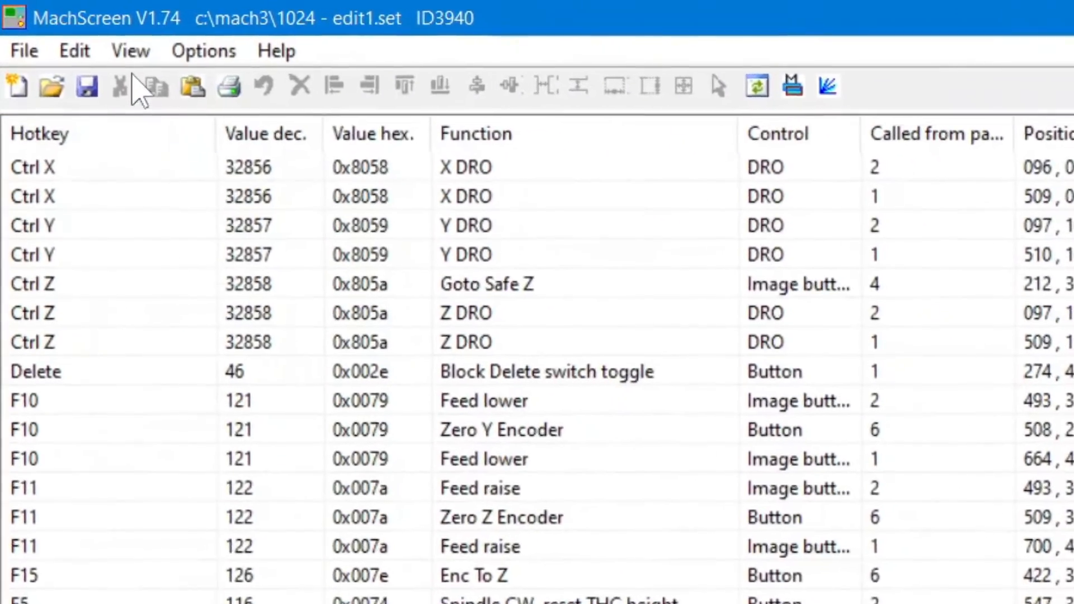
pyautogui.click(136, 55)
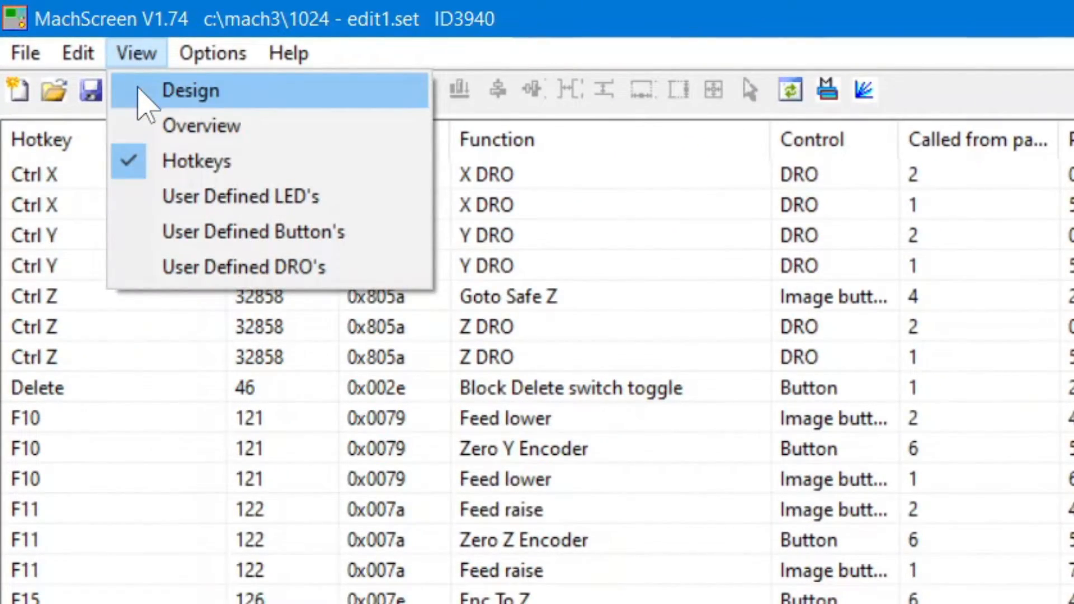
pyautogui.click(139, 90)
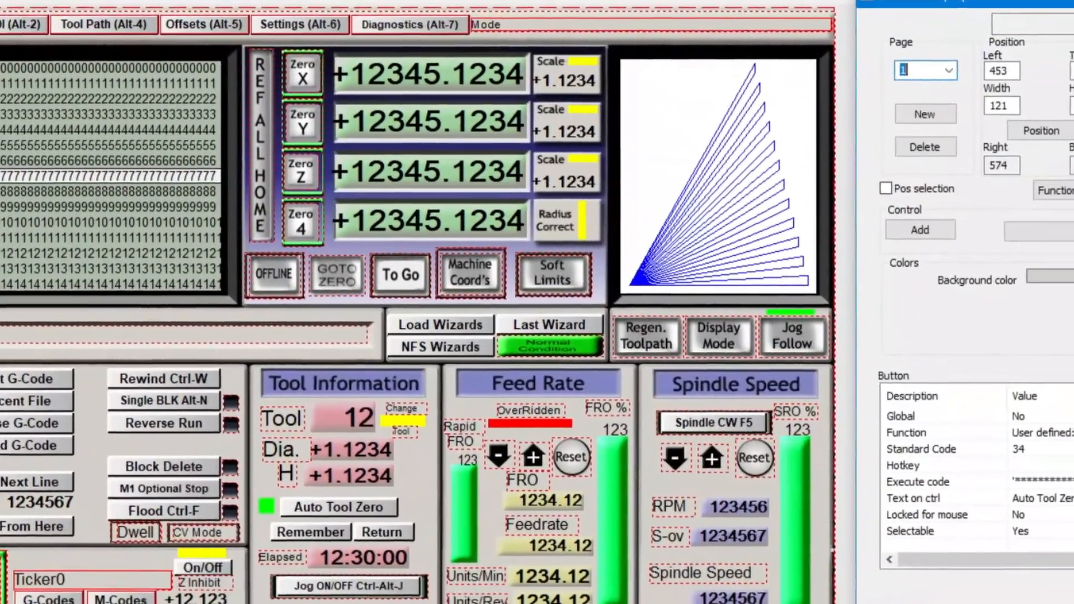
# - Assign the hotkey Alt Z to the Auto Tool Zero button
pyautogui.click(353, 515)
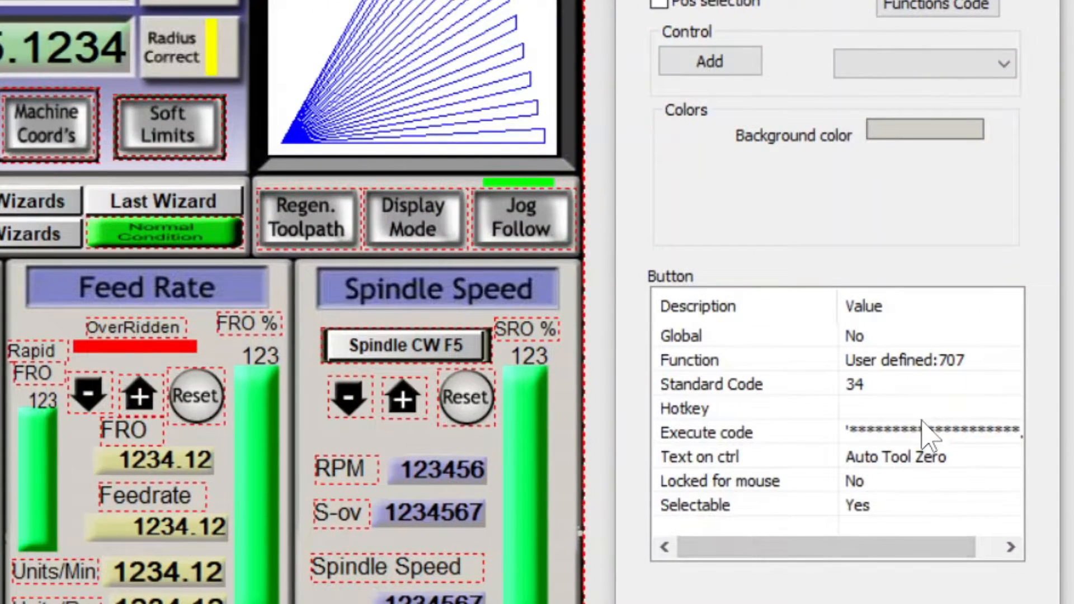
pyautogui.click(926, 409)
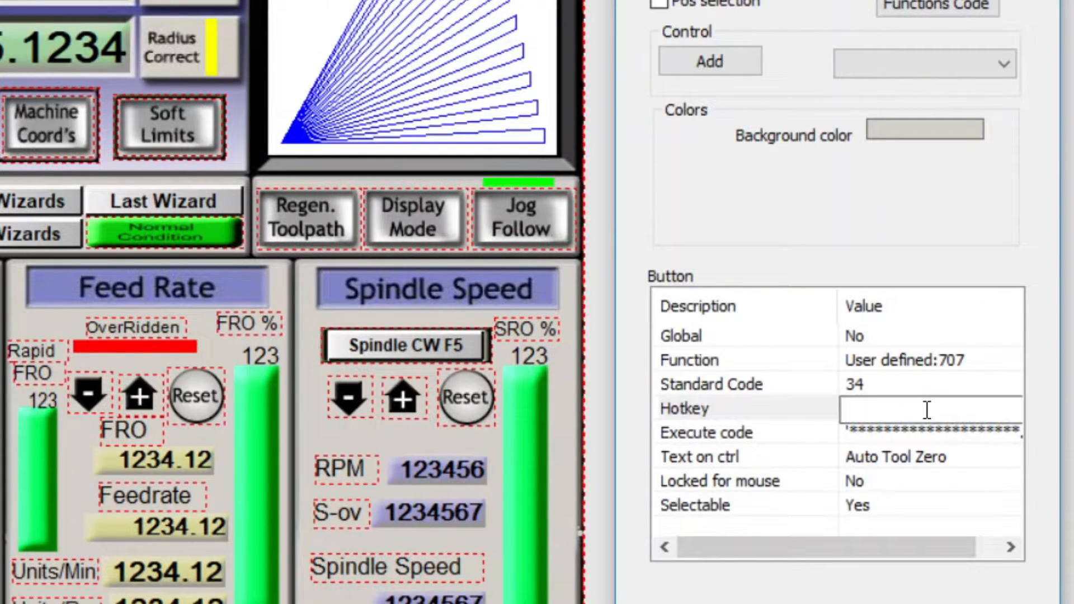
pyautogui.hotkey('alt', 'z')
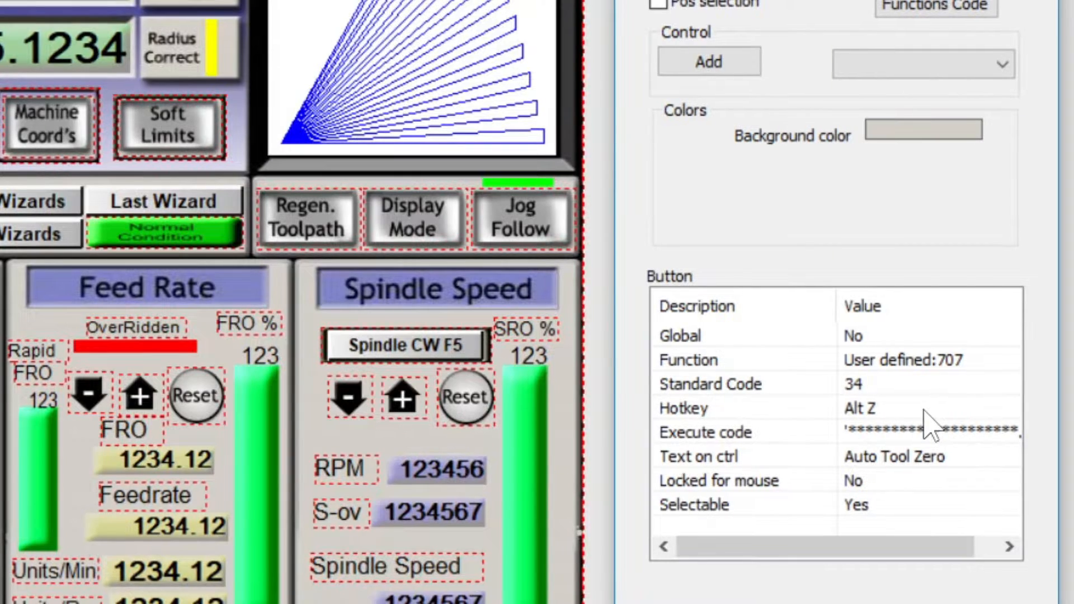
# - Change the Auto Tool Zero button's text to "Auto Z (Alt-Z)" and narrow the button to a width of 110
pyautogui.click(954, 460)
pyautogui.click(956, 458)
pyautogui.write('A')
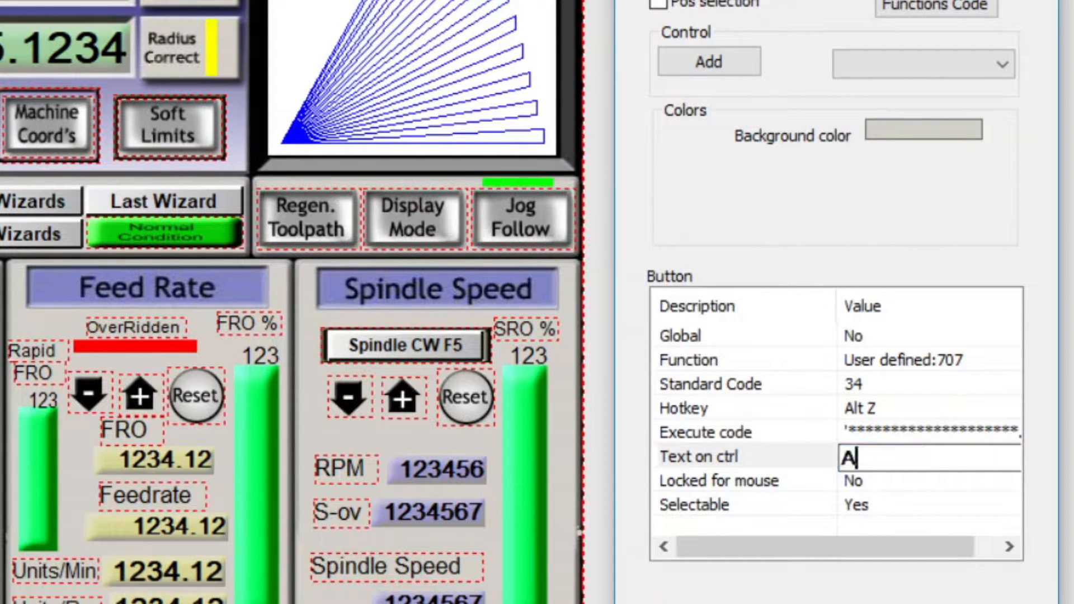
pyautogui.write('uto Z')
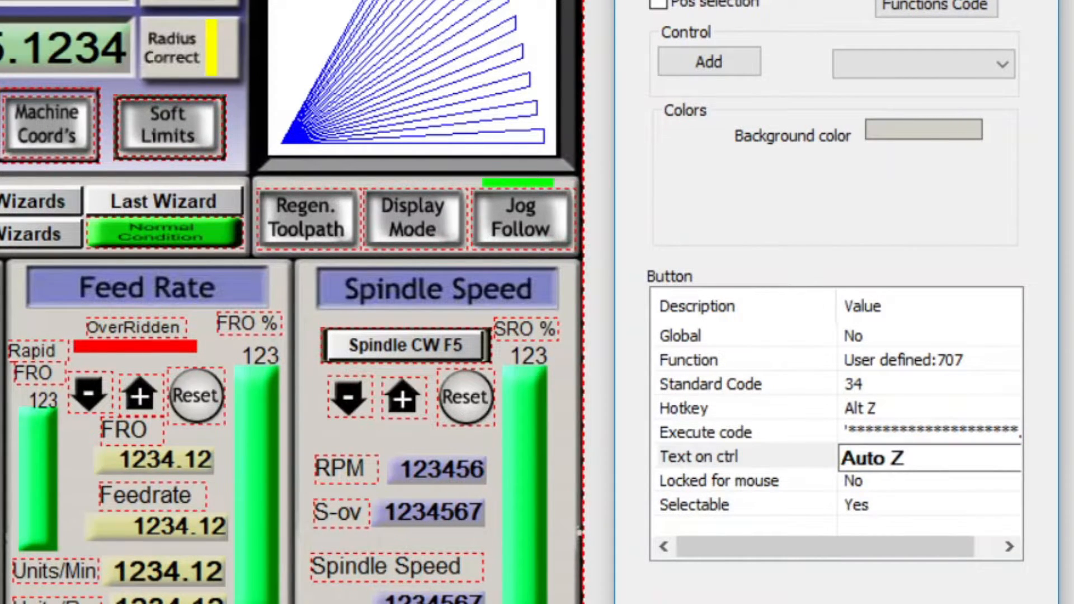
pyautogui.write(' (Alt-Z')
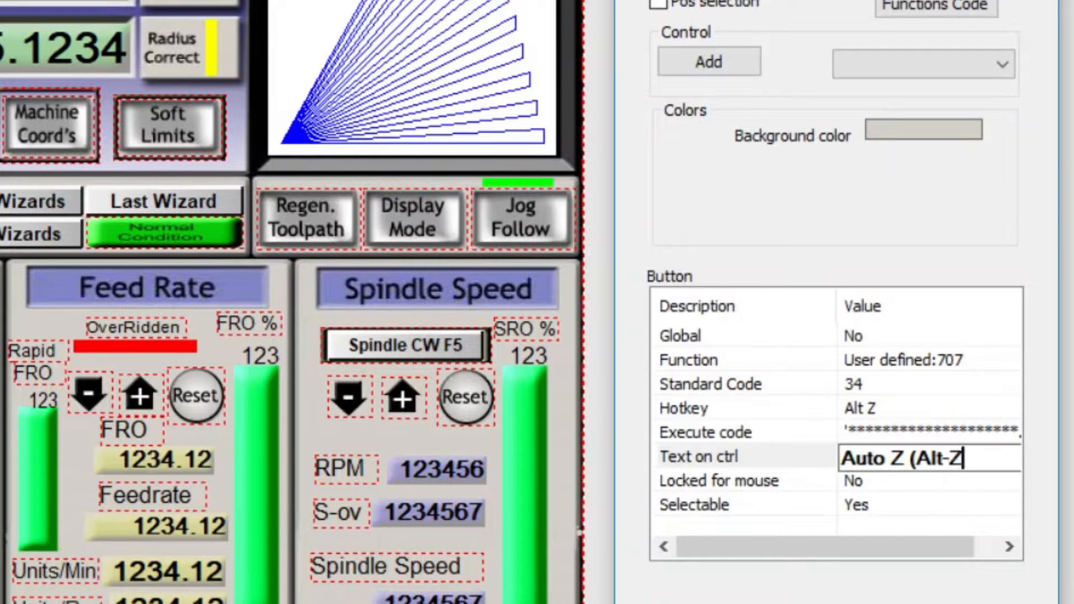
pyautogui.write(')')
pyautogui.press('Return')
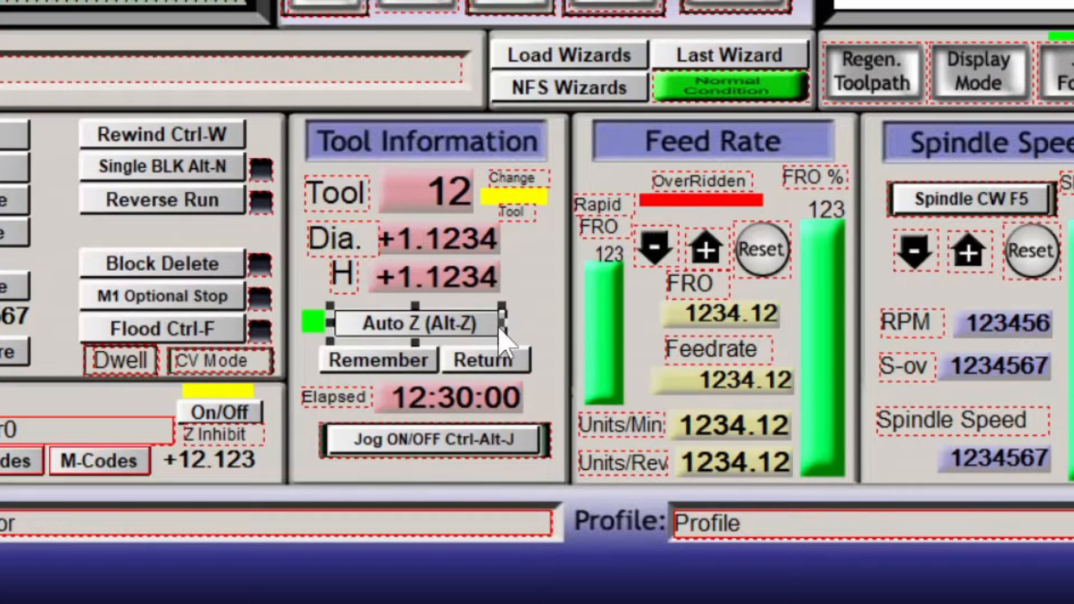
pyautogui.moveTo(510, 324); pyautogui.dragTo(493, 329)
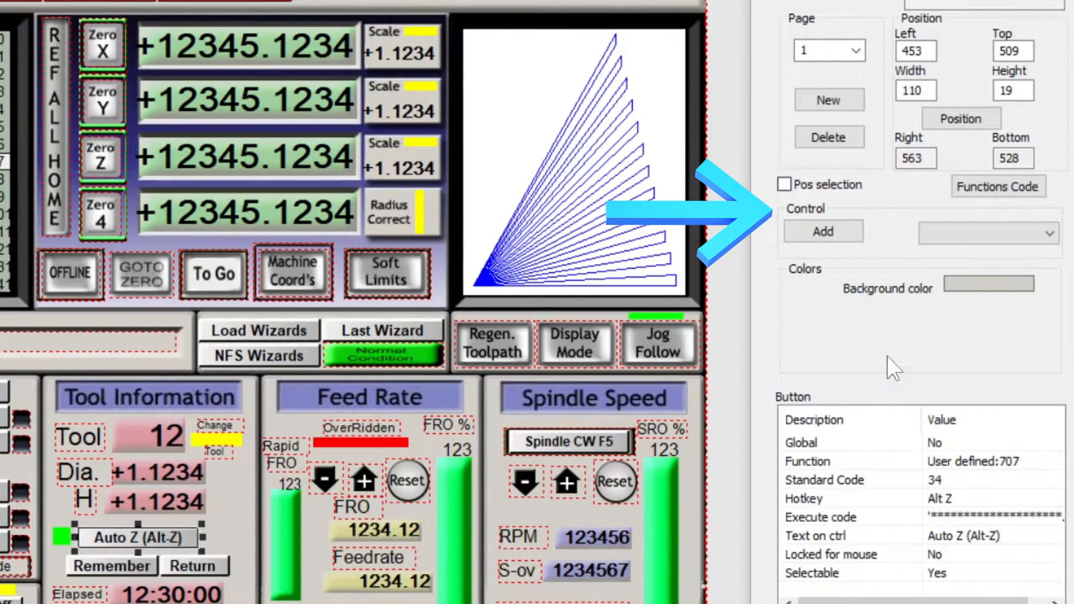
# - Add a new Button control just right of the Auto Z (Alt-Z) button
pyautogui.click(1049, 234)
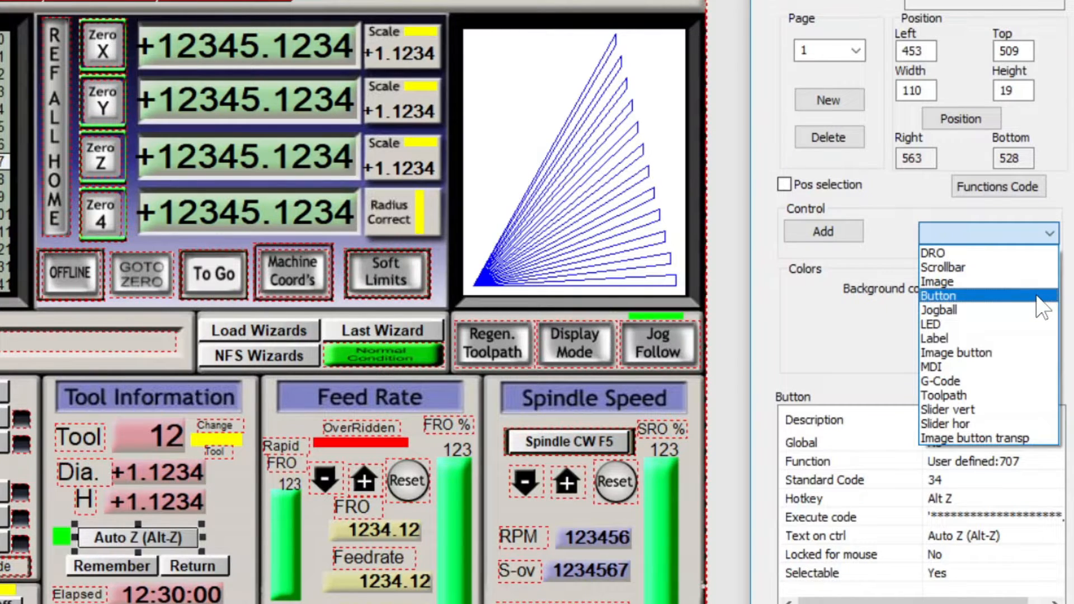
pyautogui.click(1041, 302)
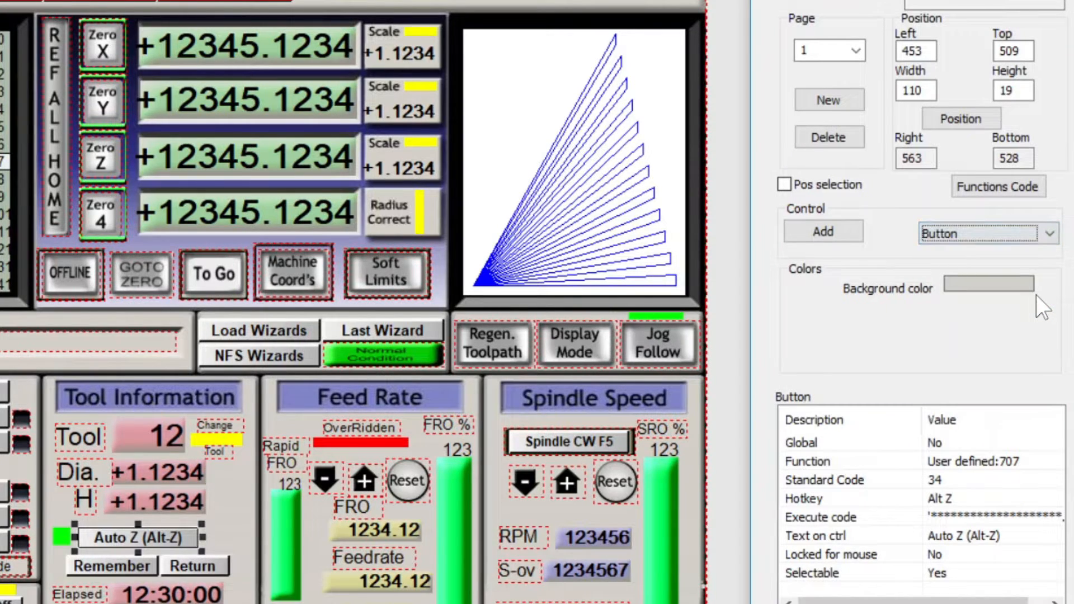
pyautogui.click(830, 233)
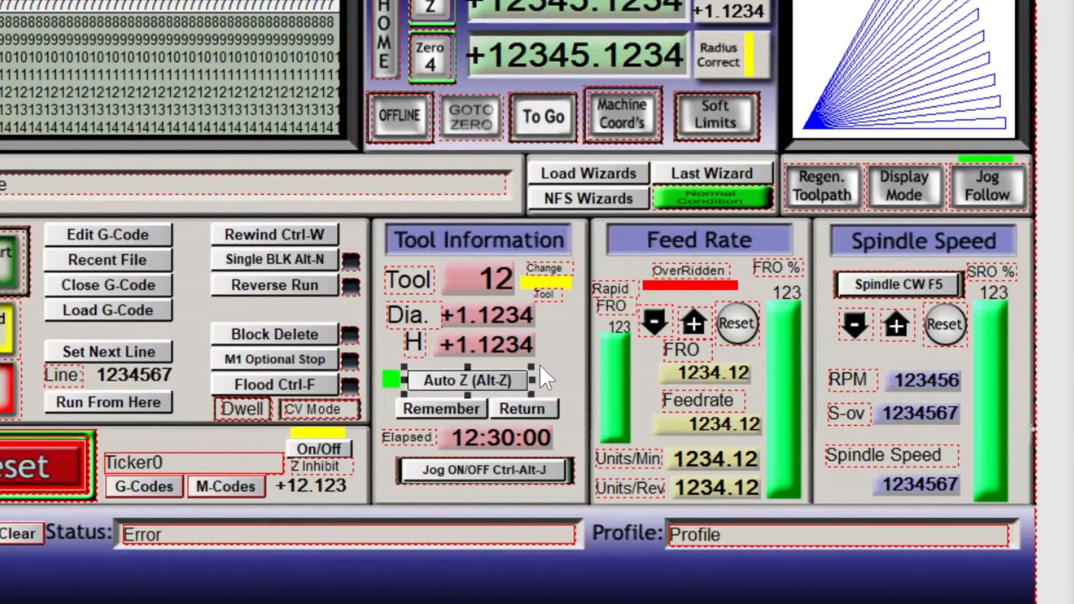
pyautogui.click(540, 367)
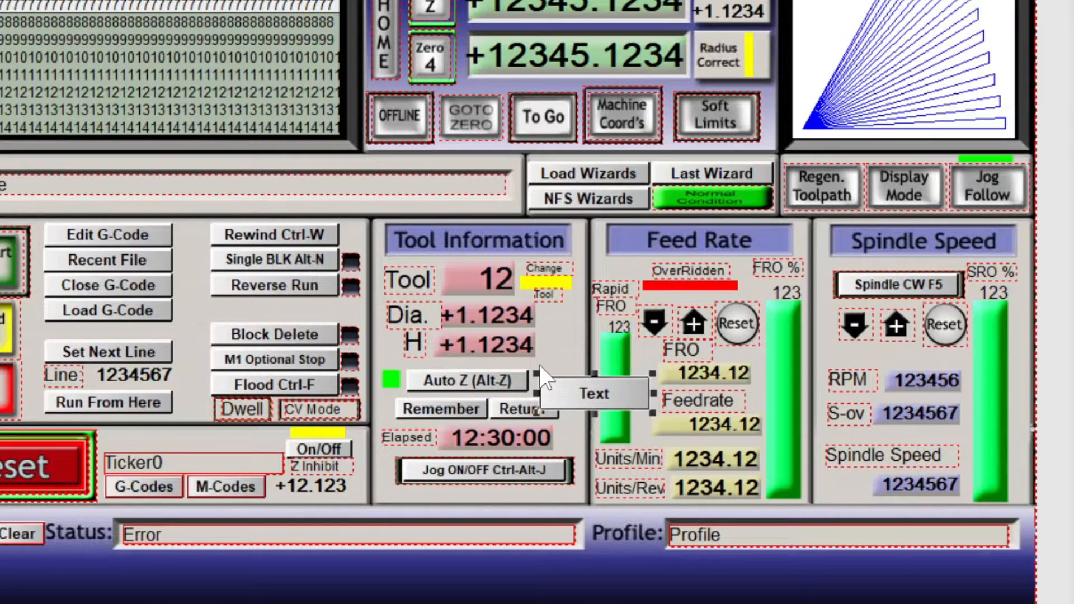
# - Give the new button the same height as the Auto Z (Alt-Z) button and align their top edges
pyautogui.keyDown('shift'); pyautogui.click(487, 392); pyautogui.keyUp('shift')
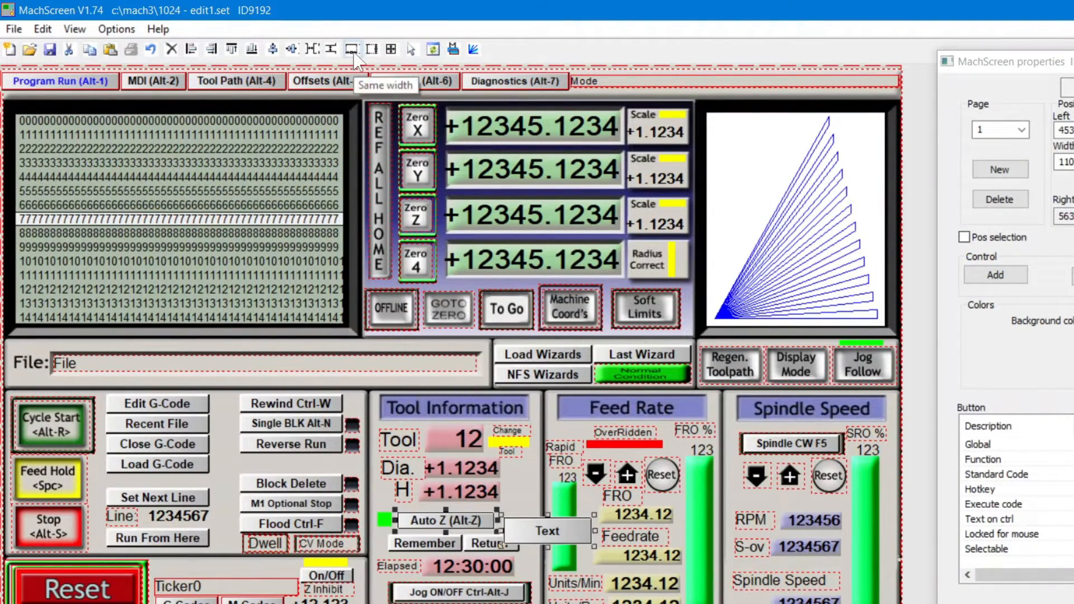
pyautogui.click(375, 53)
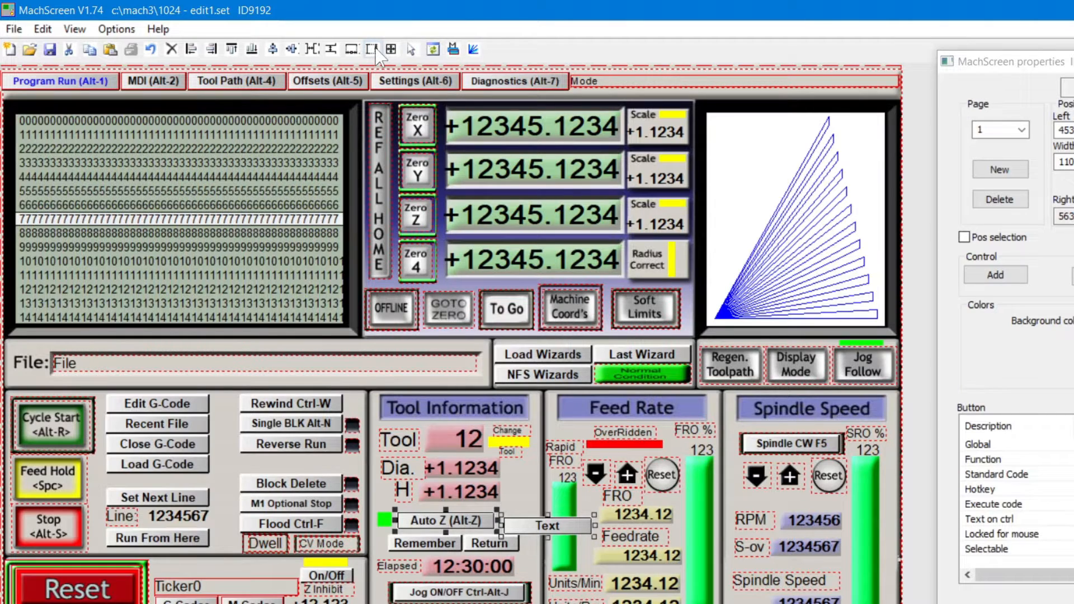
pyautogui.click(232, 51)
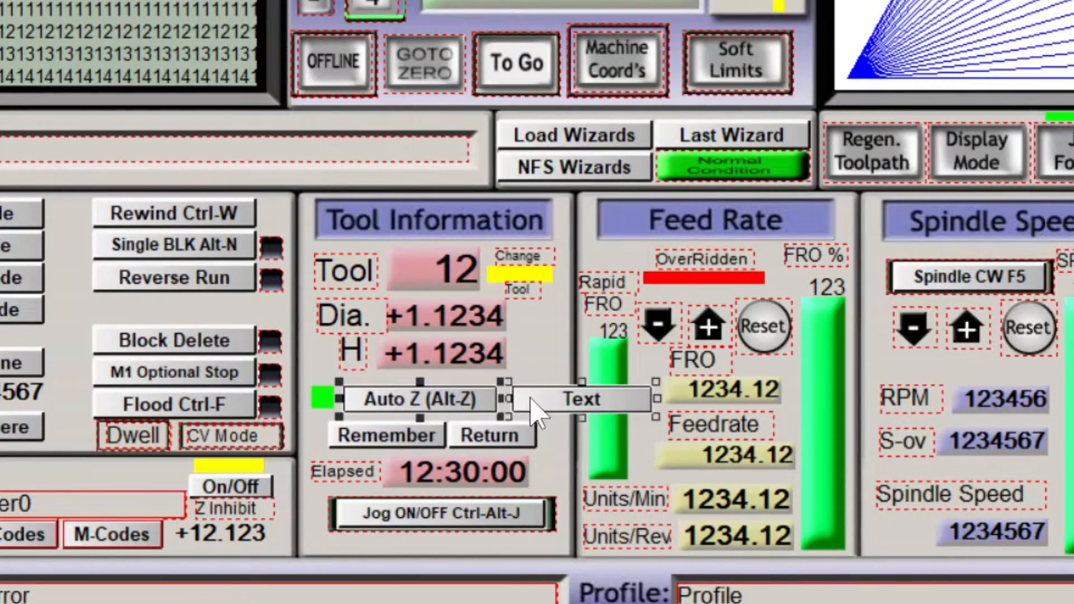
# - Narrow the new button to a width of about 33 and set its text to "X/Y"
pyautogui.click(534, 411)
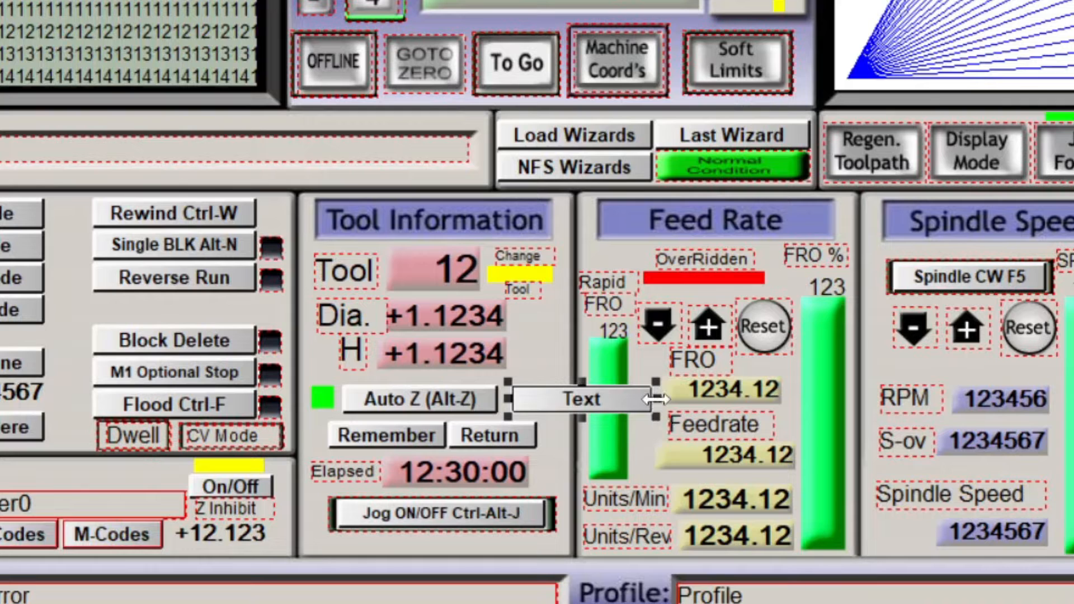
pyautogui.moveTo(647, 401); pyautogui.dragTo(561, 425)
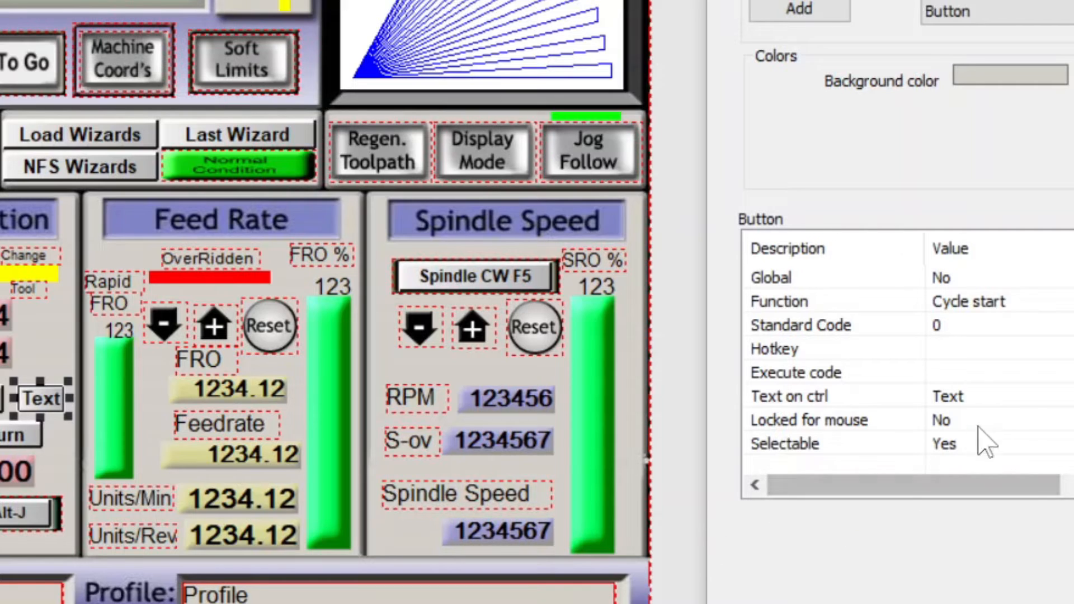
pyautogui.click(999, 397)
pyautogui.click(999, 397)
pyautogui.write('X/Y')
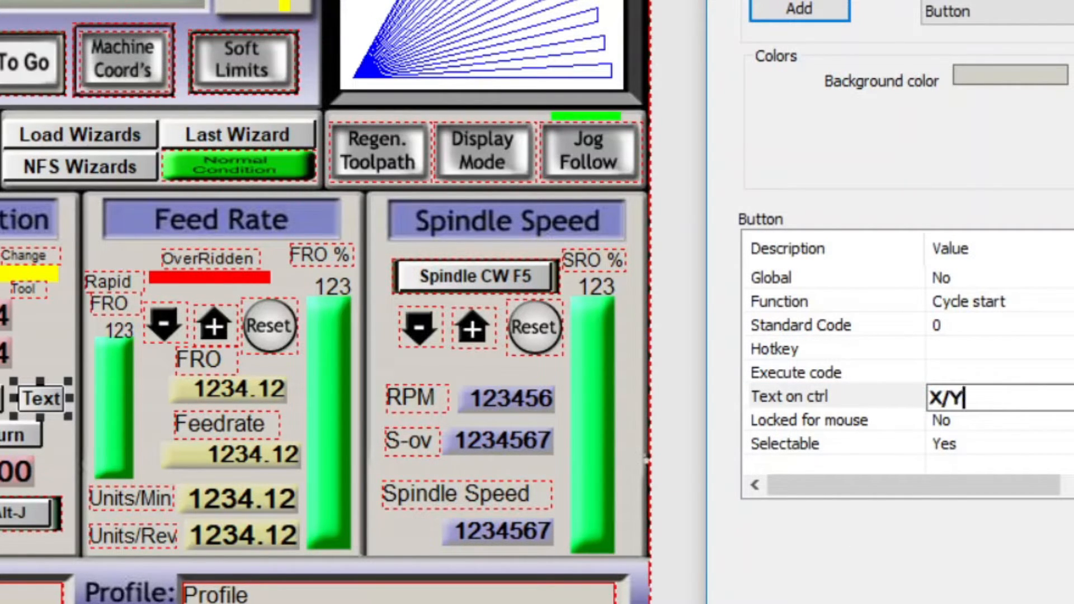
pyautogui.press('Return')
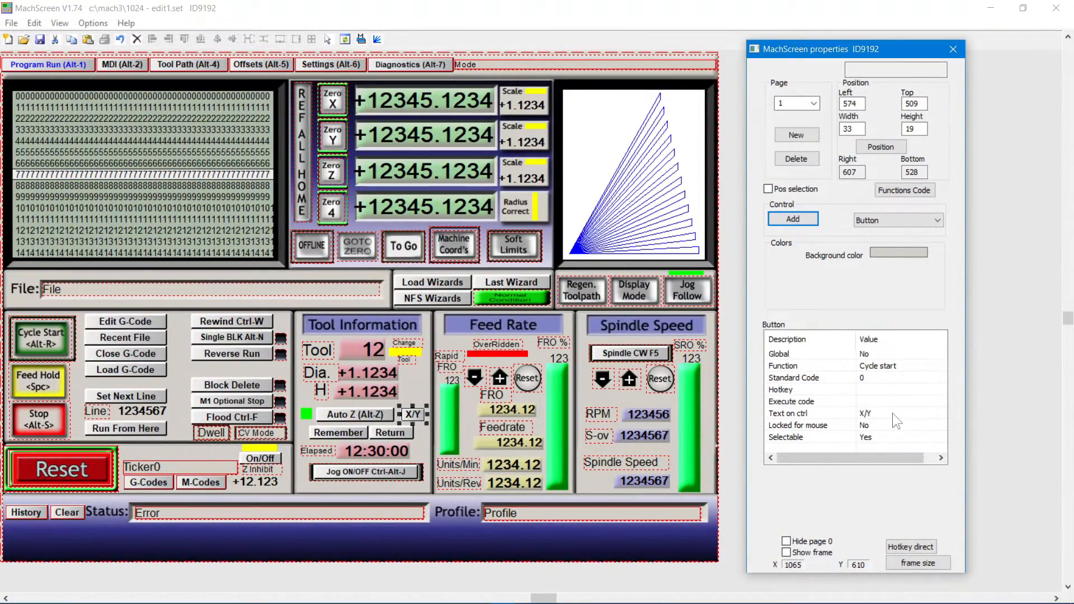
# - Browse the screen set's pages to find the Offsets page's number, and return to the Program Run page
pyautogui.press('pagedown')
pyautogui.press('pagedown')
pyautogui.press('pagedown')
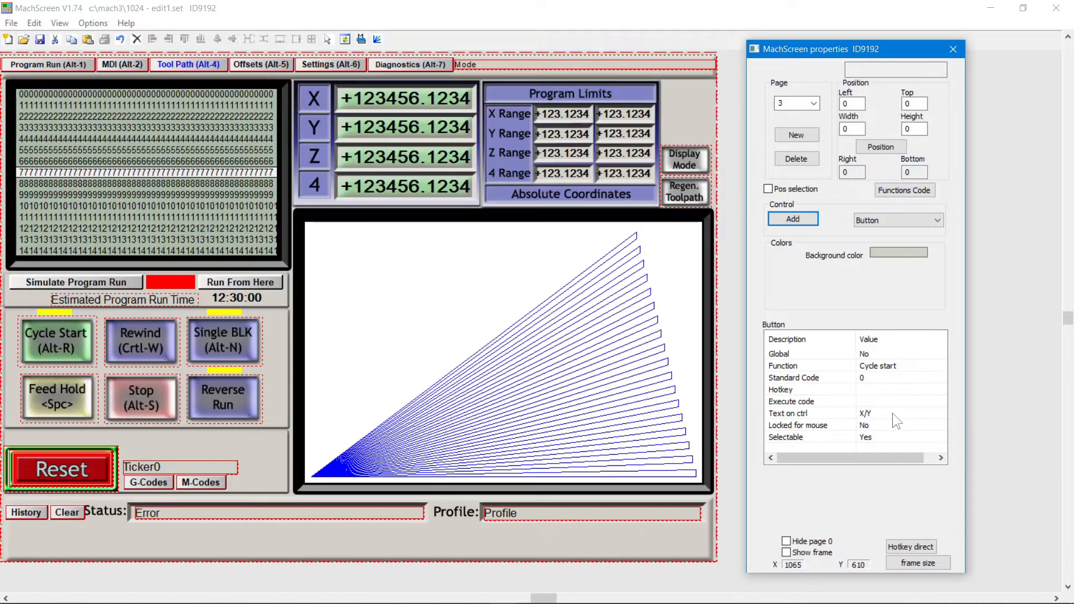
pyautogui.press('pagedown')
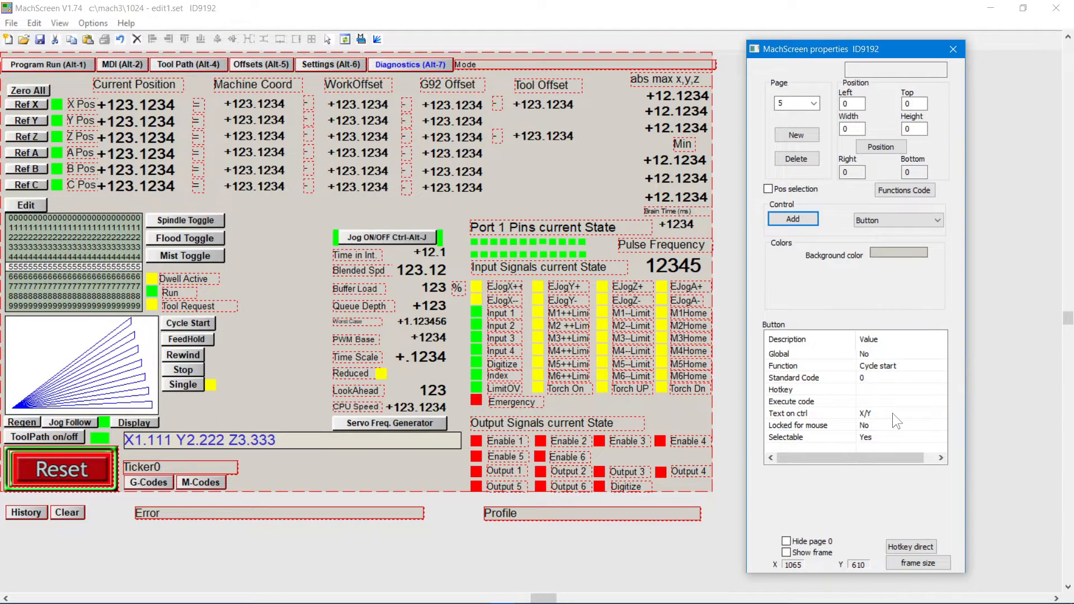
pyautogui.press('pagedown')
pyautogui.press('pagedown')
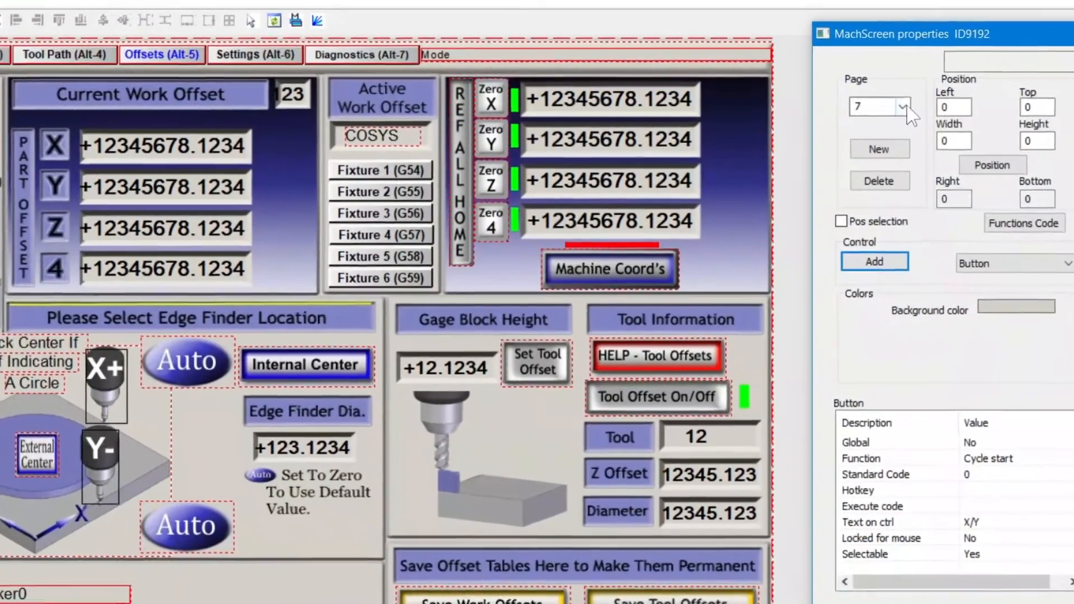
pyautogui.click(813, 103)
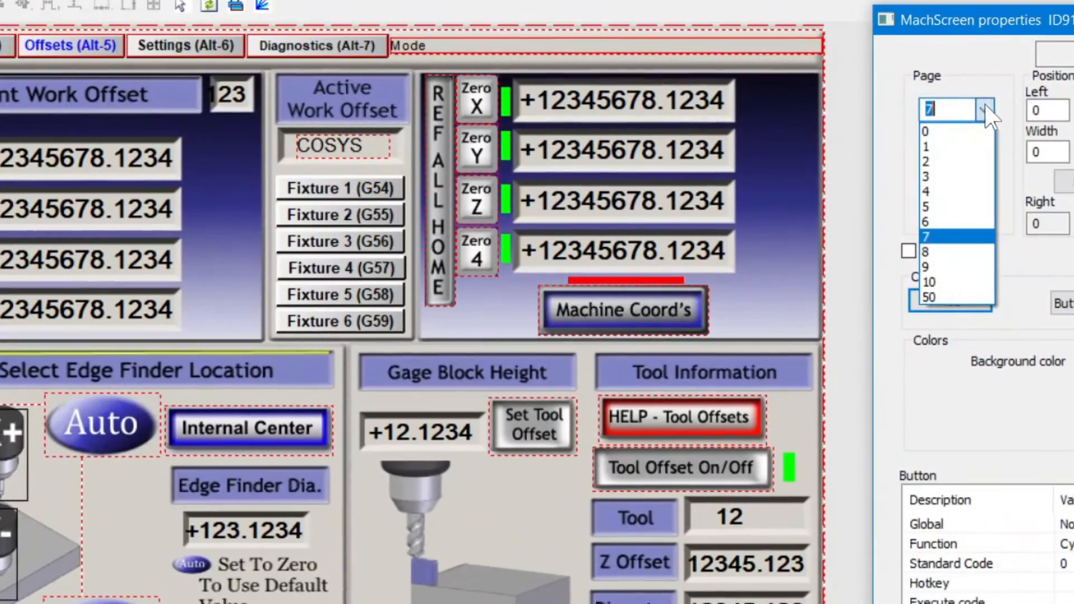
pyautogui.click(923, 119)
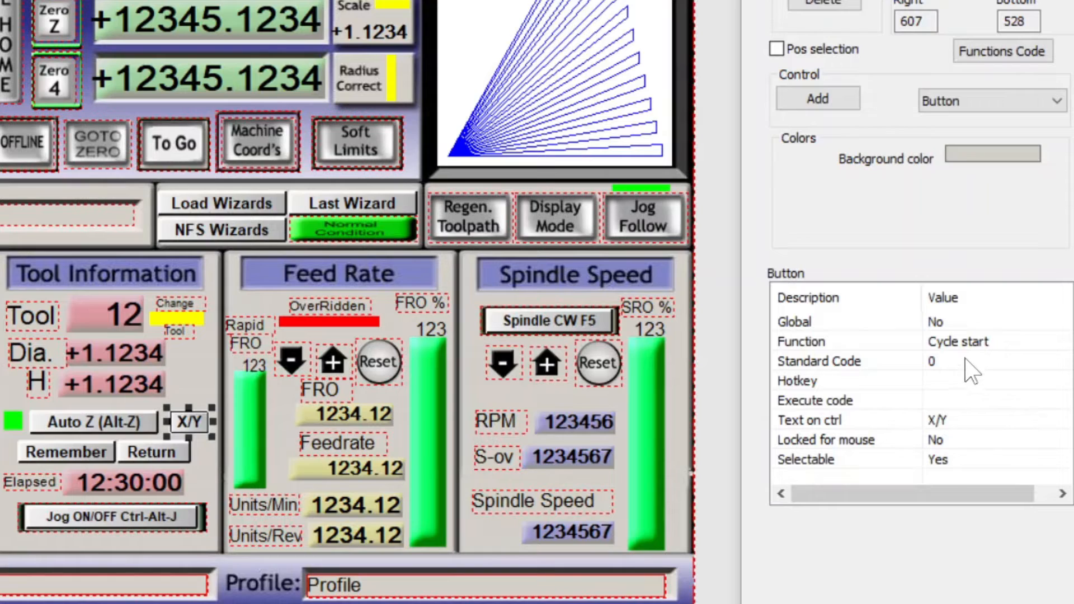
# - Assign the X/Y button the code 7 as an OEM code, so it selects screen page 7
pyautogui.click(965, 361)
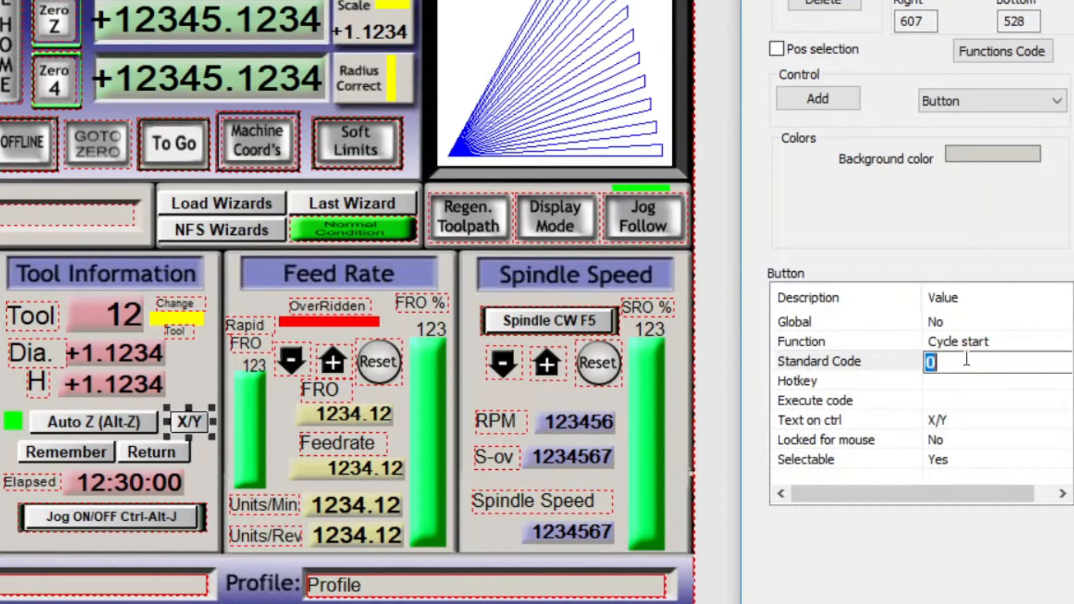
pyautogui.write('7')
pyautogui.press('Return')
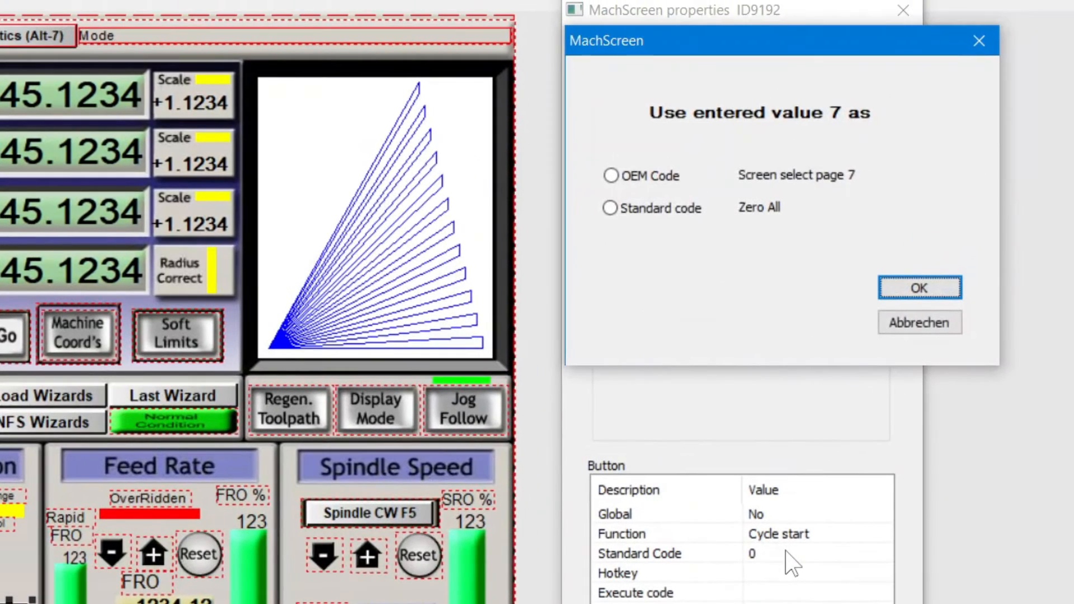
pyautogui.click(632, 176)
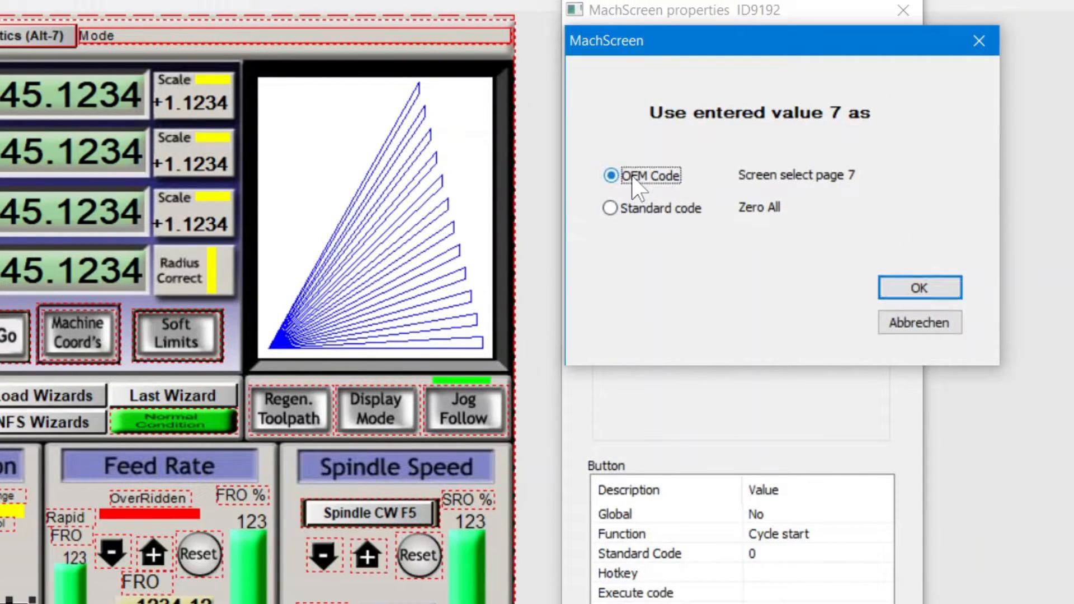
pyautogui.click(919, 287)
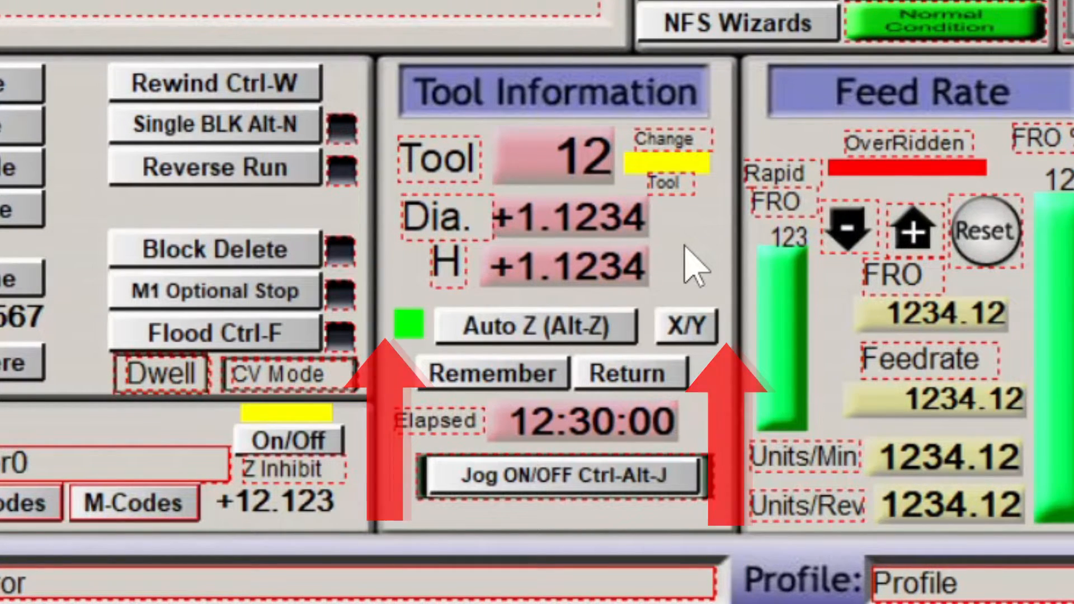
# - Nudge the X/Y button and the green LED slightly right, and widen the X/Y button a little towards the Auto Z button
pyautogui.click(685, 328)
pyautogui.press('Right')
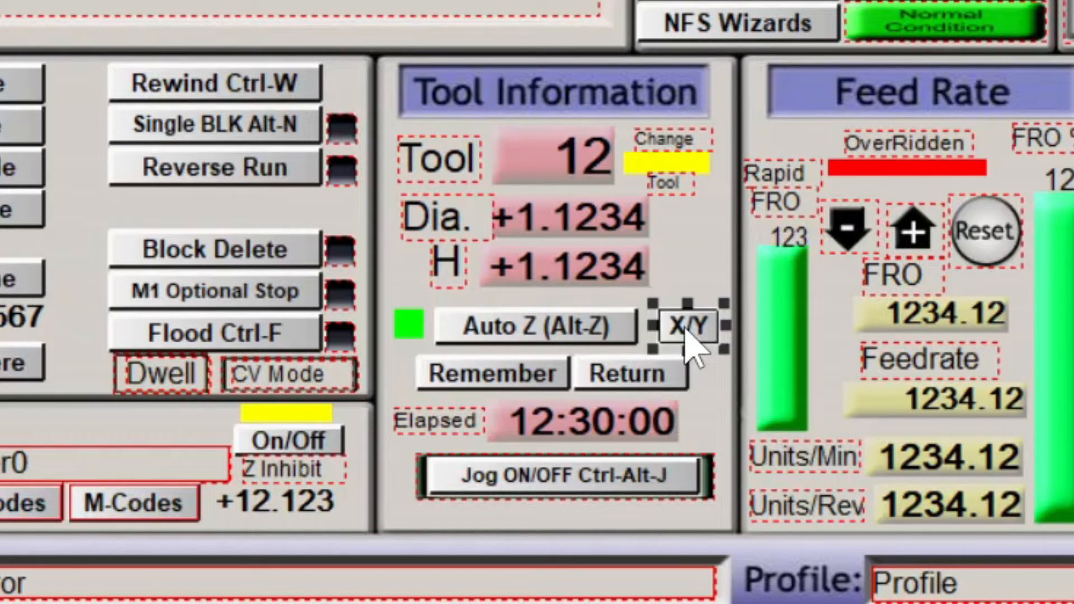
pyautogui.click(400, 335)
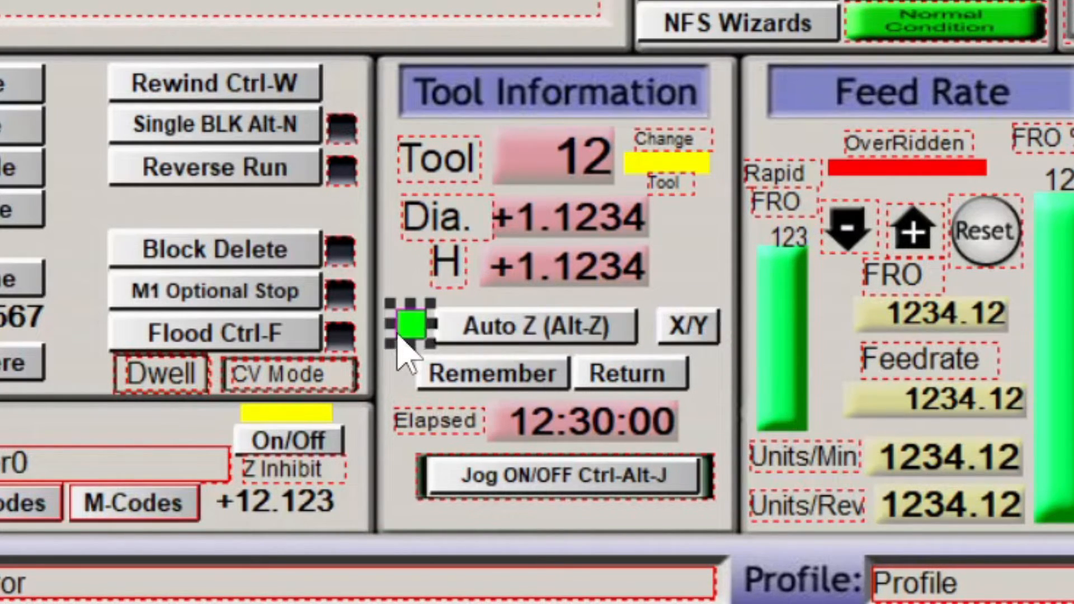
pyautogui.click(693, 338)
pyautogui.moveTo(653, 326); pyautogui.dragTo(646, 326)
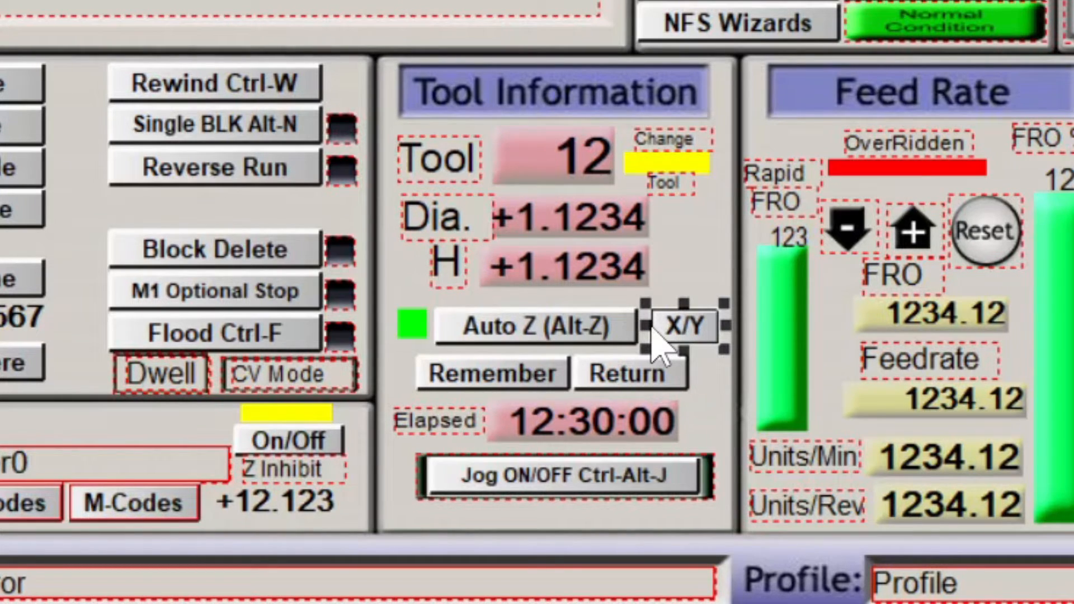
pyautogui.click(685, 274)
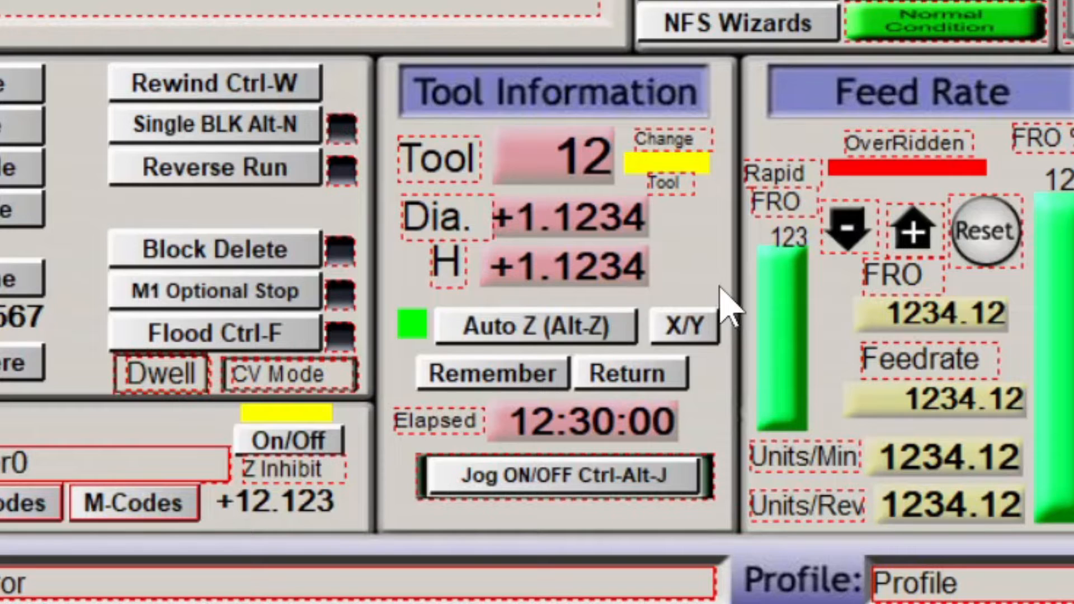
# - Space the green LED, the Auto Z (Alt-Z) button and the X/Y button evenly in the horizontal direction
pyautogui.moveTo(720, 286); pyautogui.dragTo(385, 374)
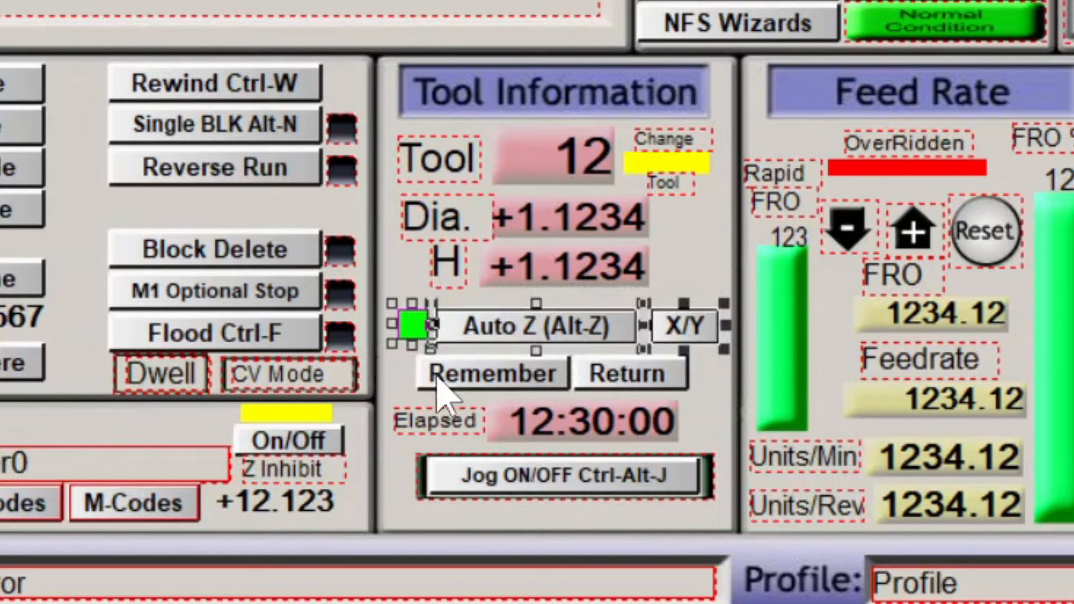
pyautogui.click(505, 325)
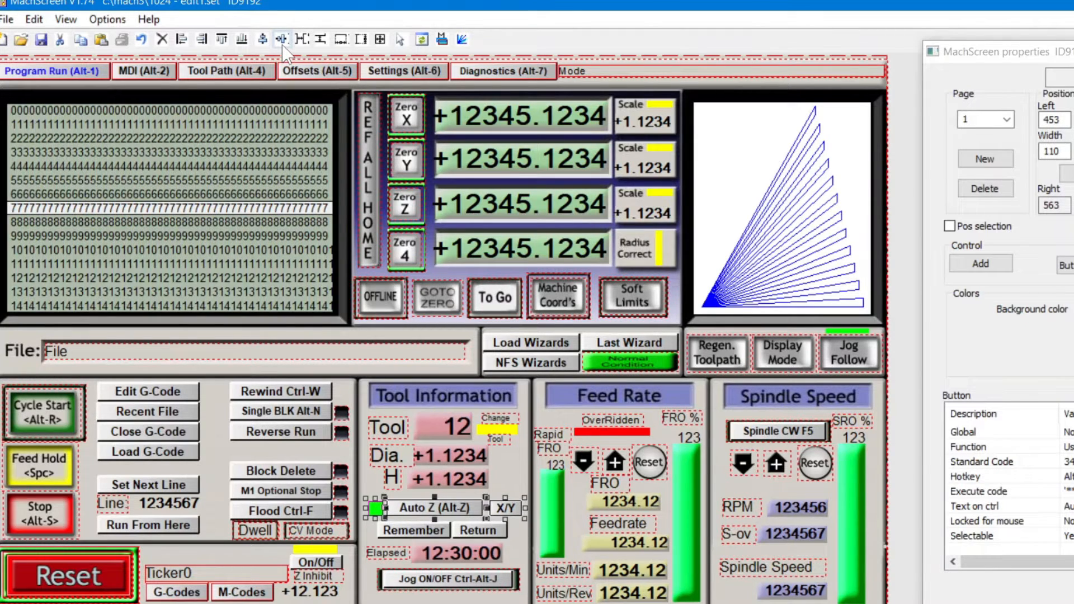
pyautogui.click(301, 44)
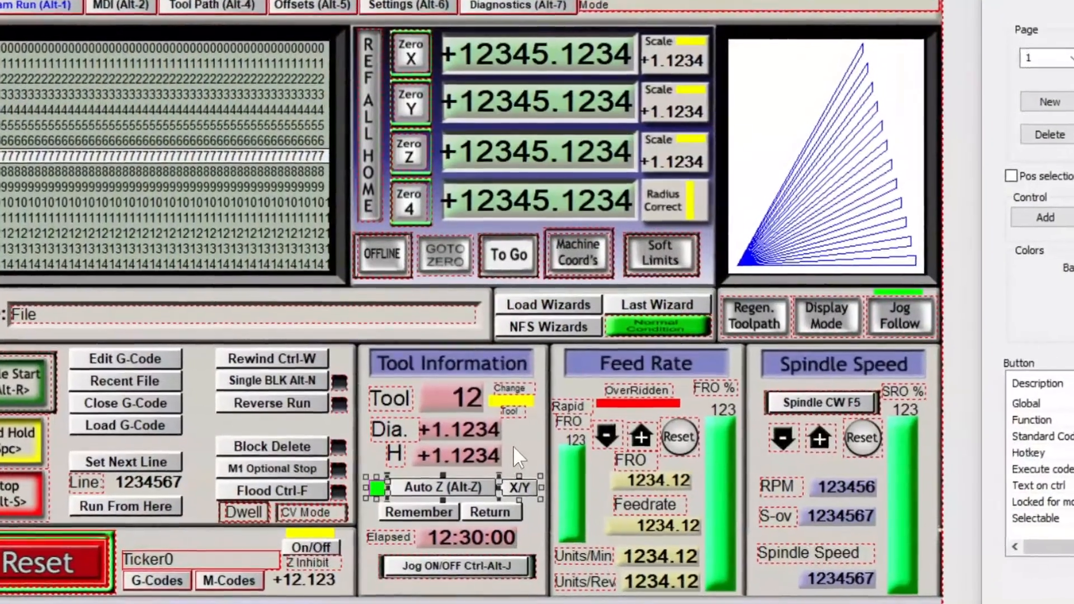
pyautogui.click(514, 447)
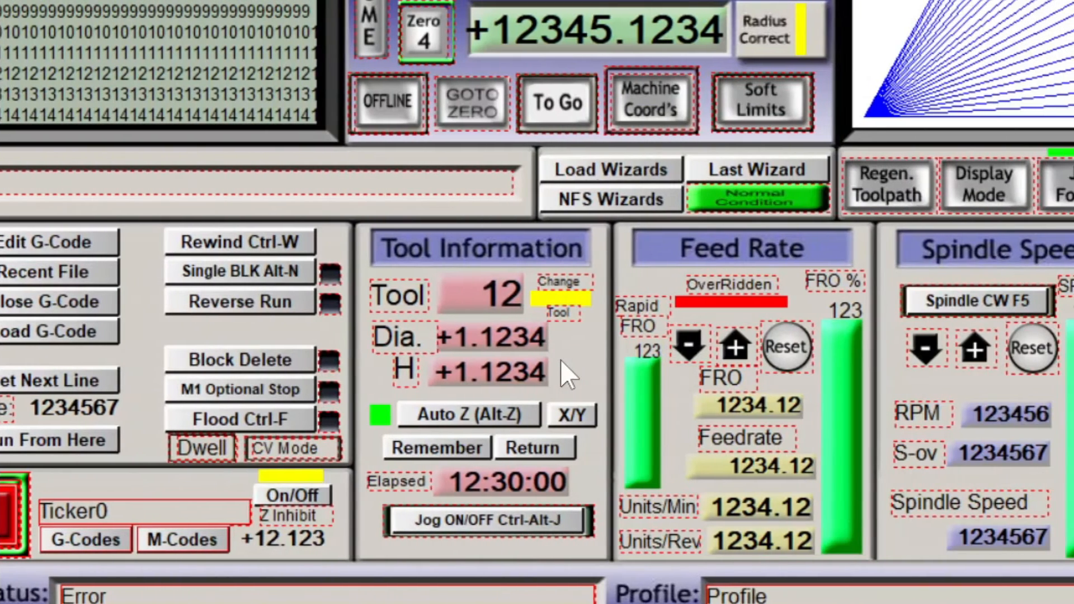
# - Assign the hotkey Alt X to the X/Y button and underline the X in its text
pyautogui.click(578, 419)
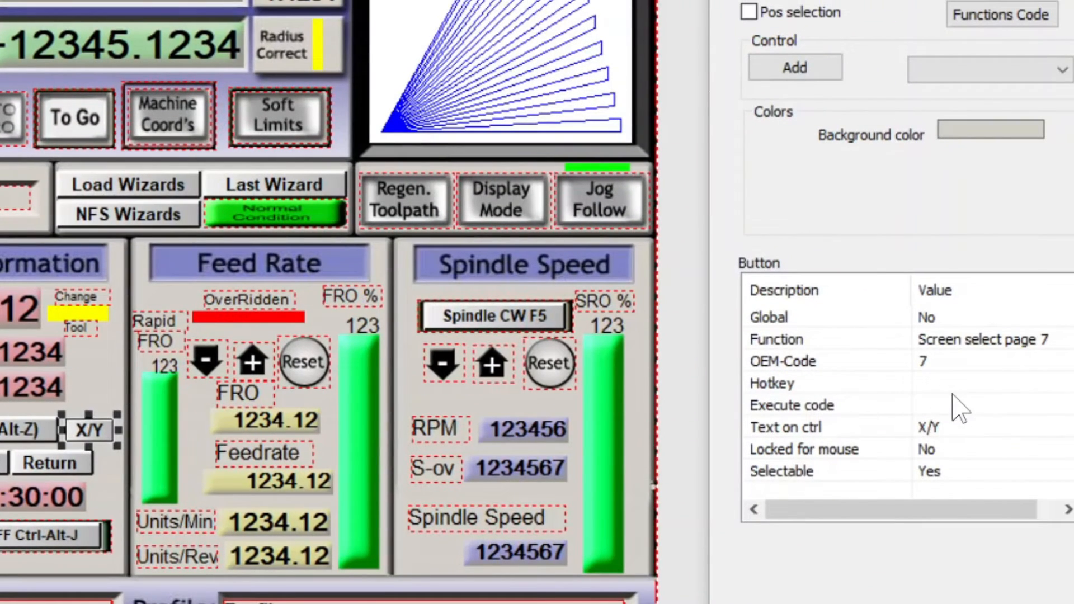
pyautogui.click(957, 385)
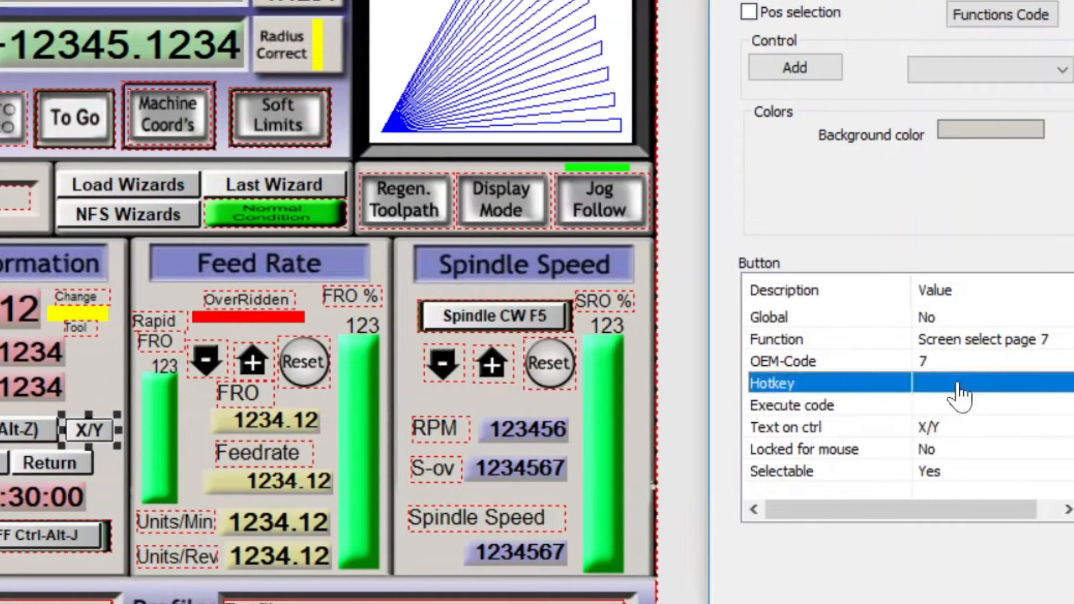
pyautogui.hotkey('alt', 'x')
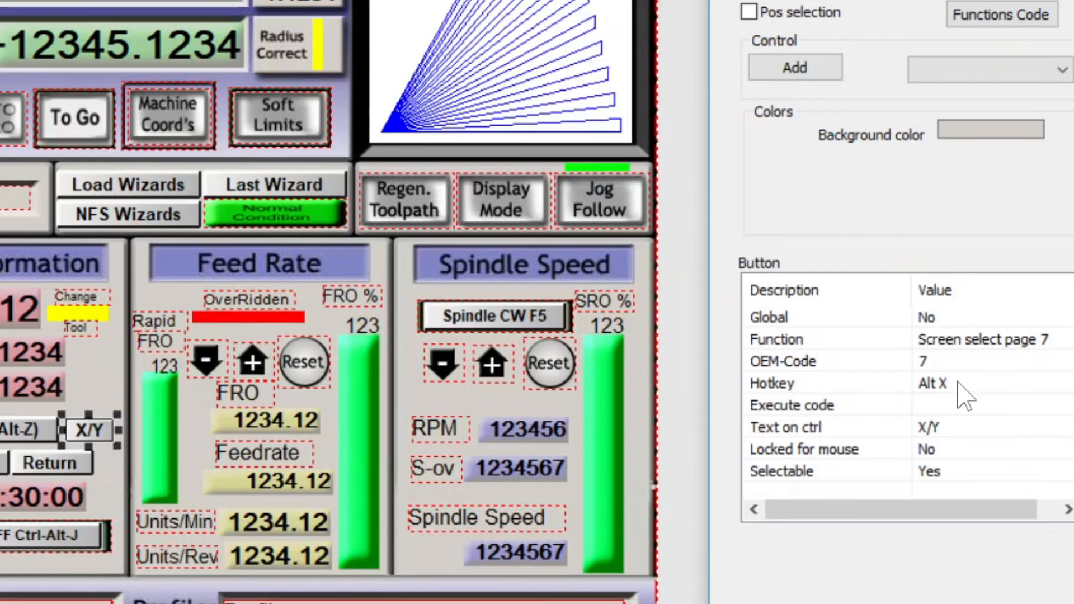
pyautogui.click(955, 426)
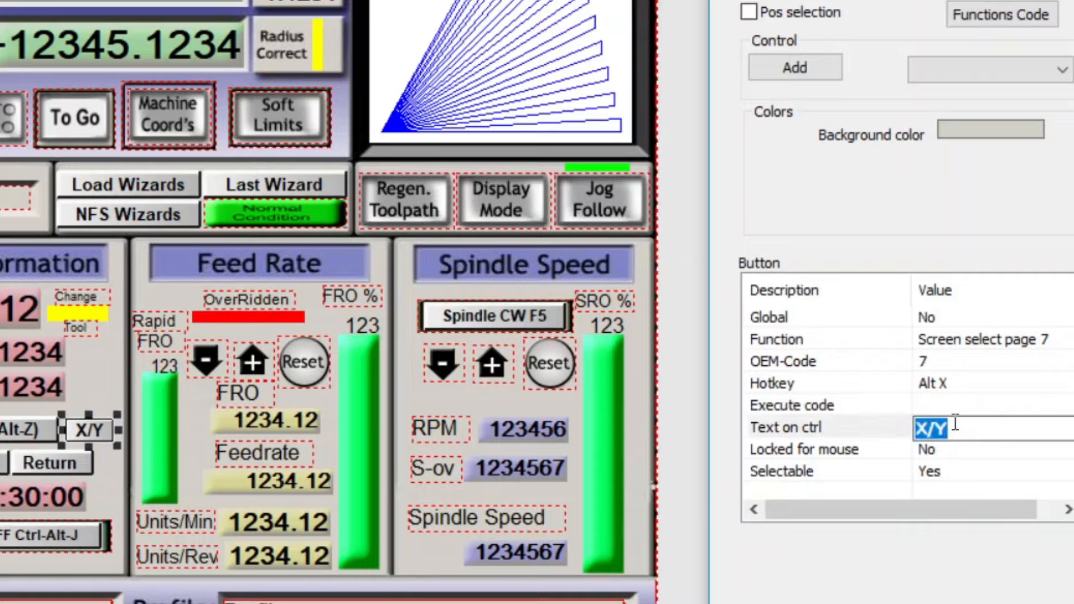
pyautogui.press('Home')
pyautogui.press('Return')
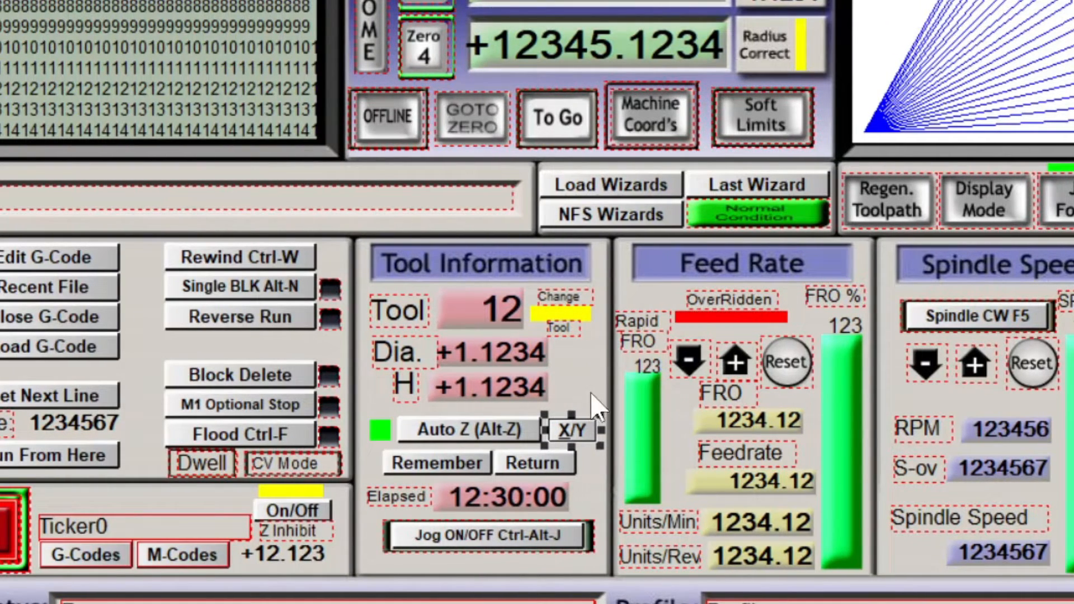
pyautogui.click(565, 376)
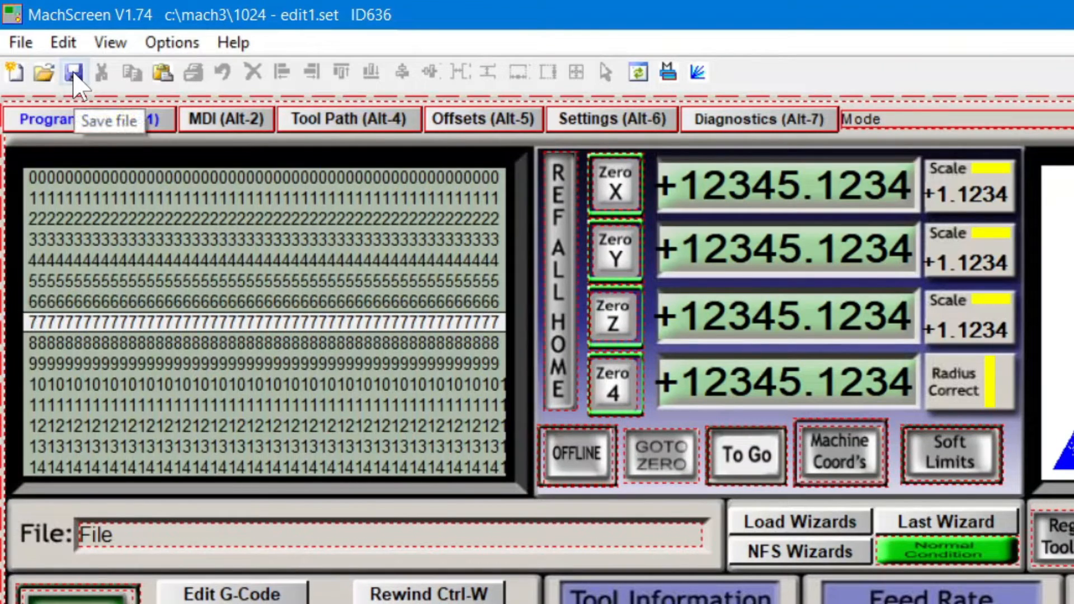
# - Save the edited screen set and close MachScreen
pyautogui.click(73, 72)
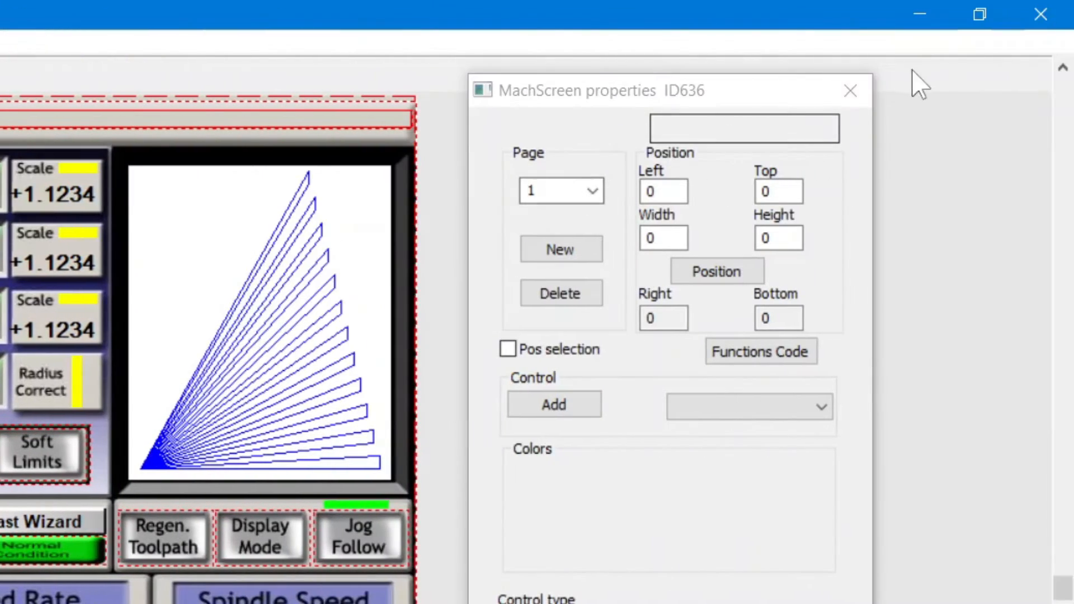
pyautogui.click(1040, 15)
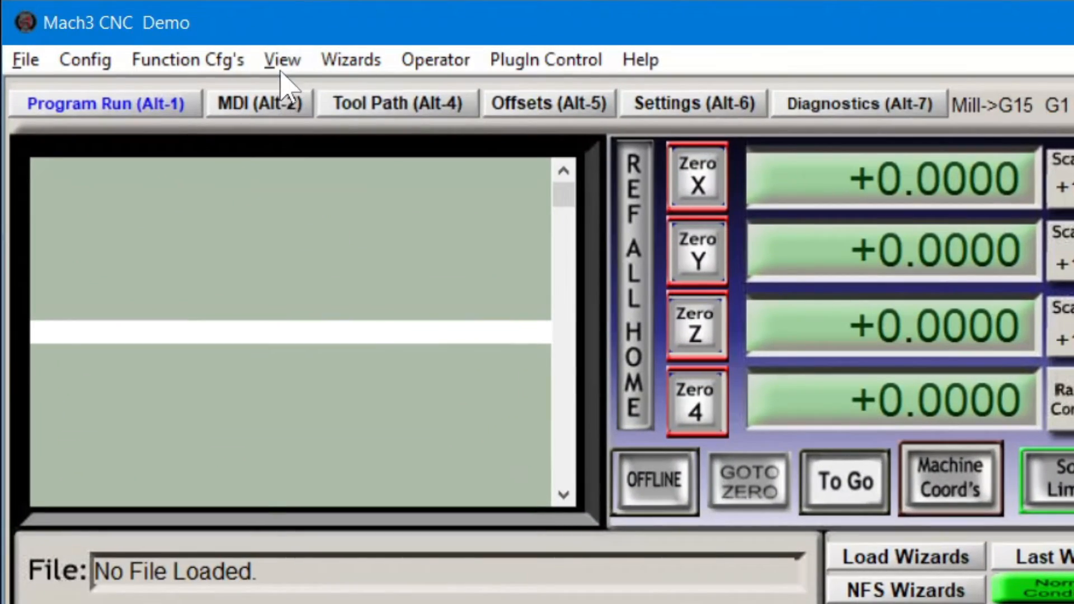
# - Load the screen set 1024 - Edit1.set from the Mach3 folder in Mach3
pyautogui.click(290, 54)
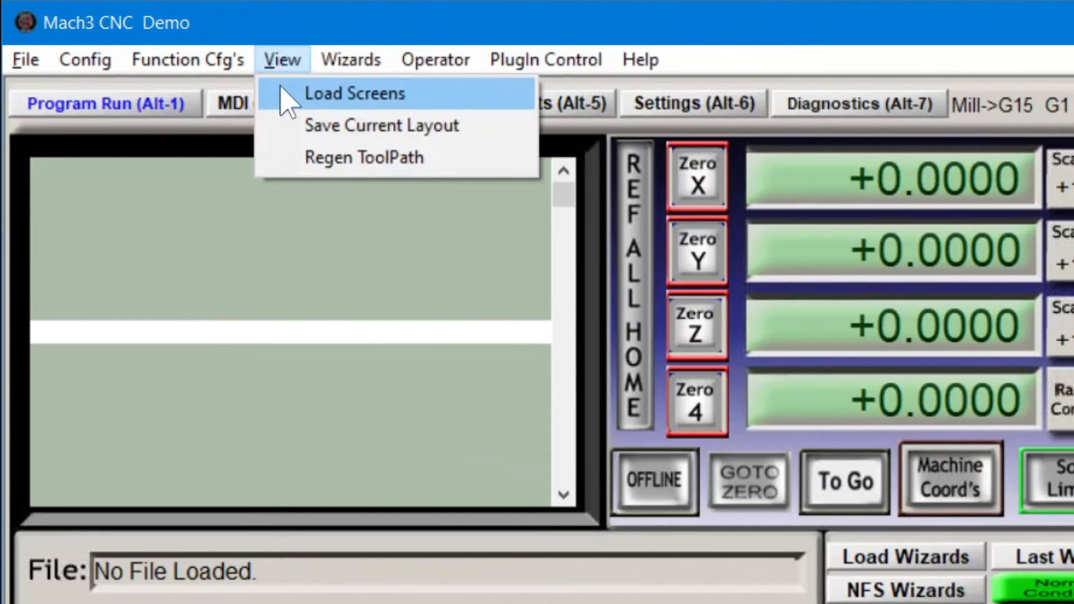
pyautogui.click(290, 85)
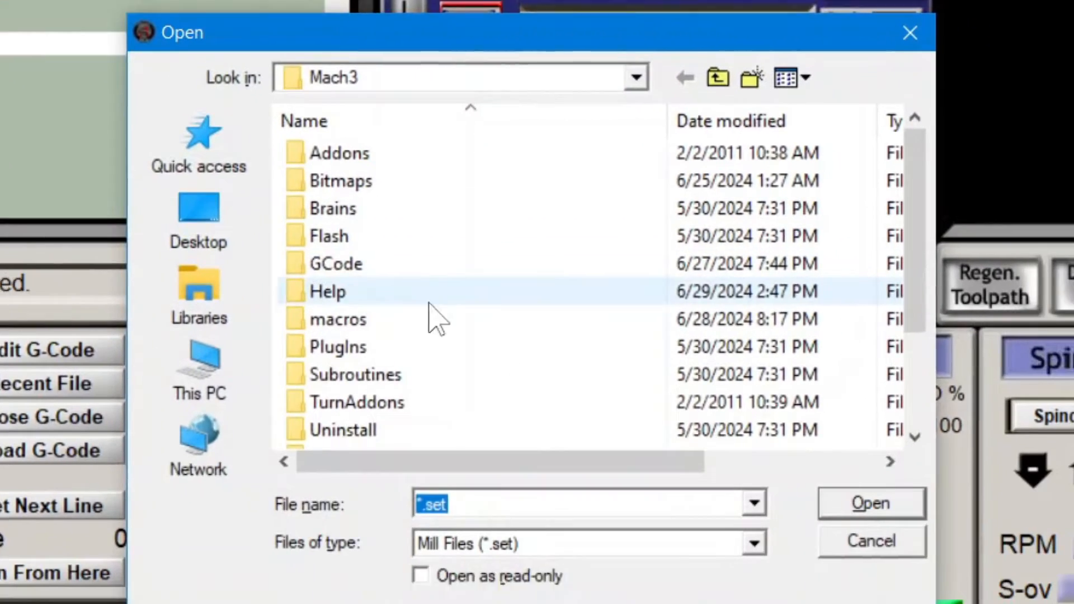
pyautogui.scroll(-2, 455, 323)
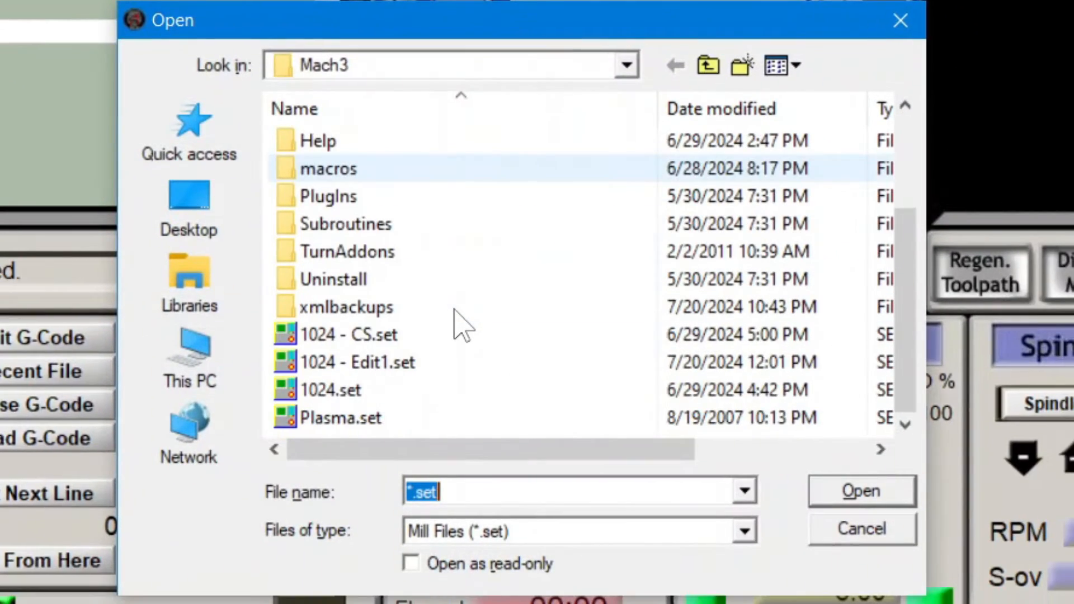
pyautogui.click(417, 364)
pyautogui.click(844, 502)
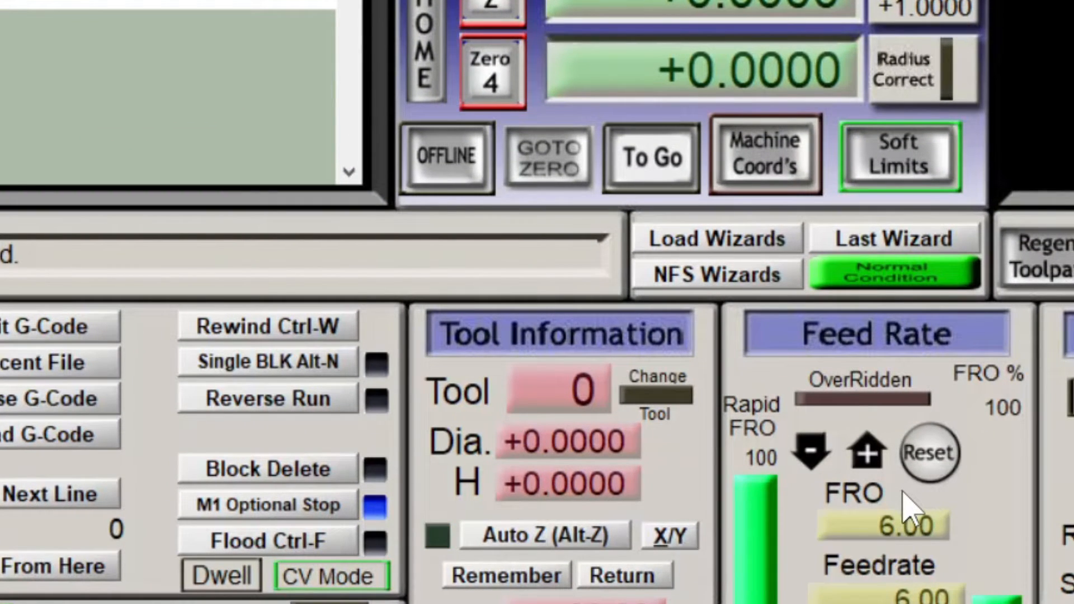
# - Test the Auto Z (Alt-Z) hotkey, cancel the tool zero routine, and test the X/Y button's Alt-X hotkey
pyautogui.hotkey('alt', 'z')
pyautogui.press('Escape')
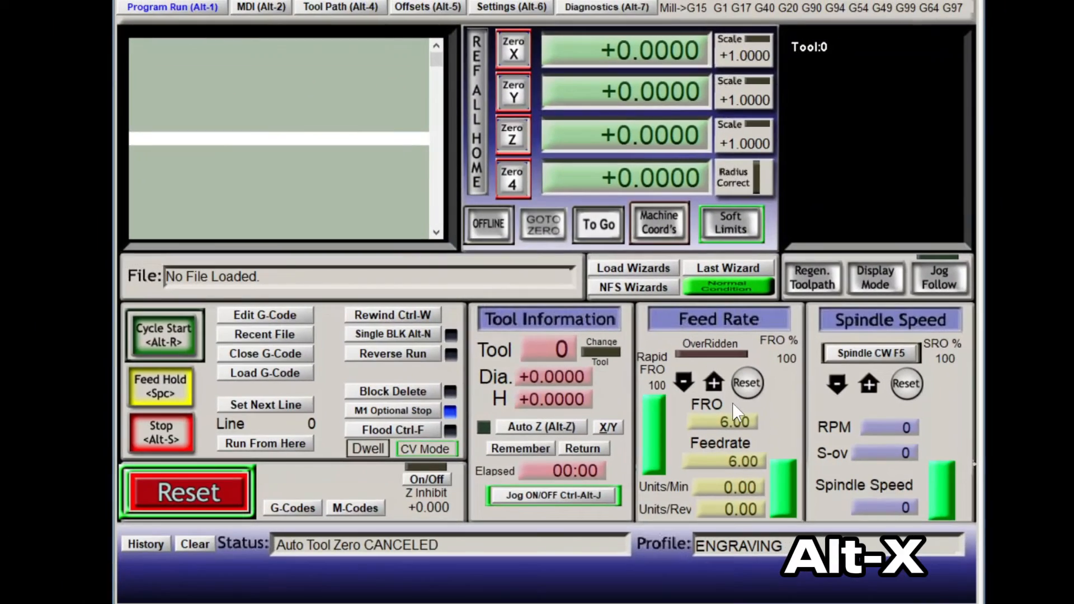
pyautogui.hotkey('alt', 'x')
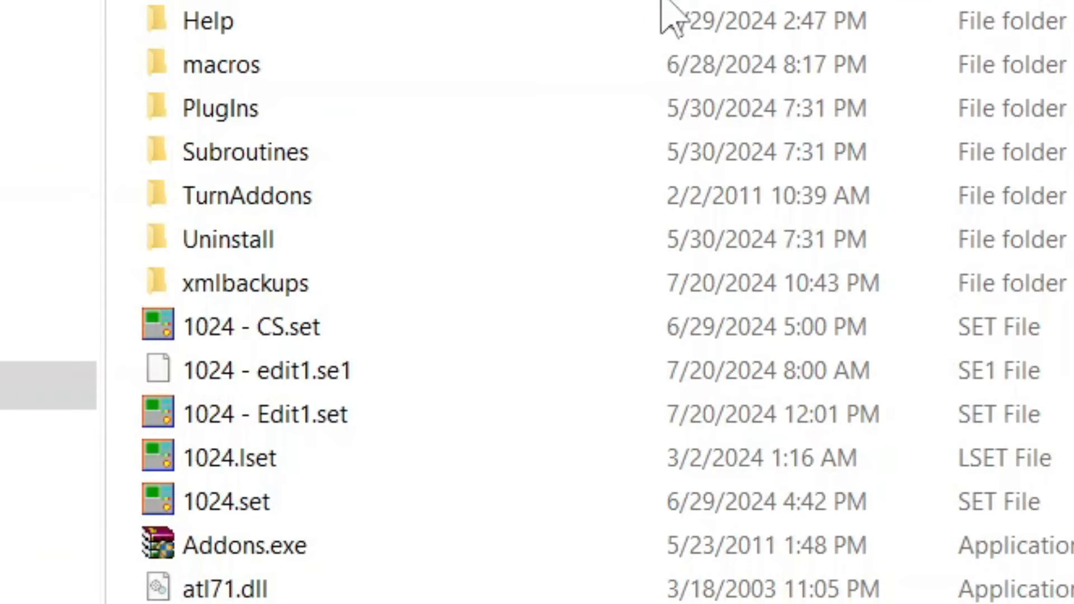
# - Rename the backup file 1024 - edit1.se1 to 1024 - edit1b.set and accept the extension change
pyautogui.click(477, 386)
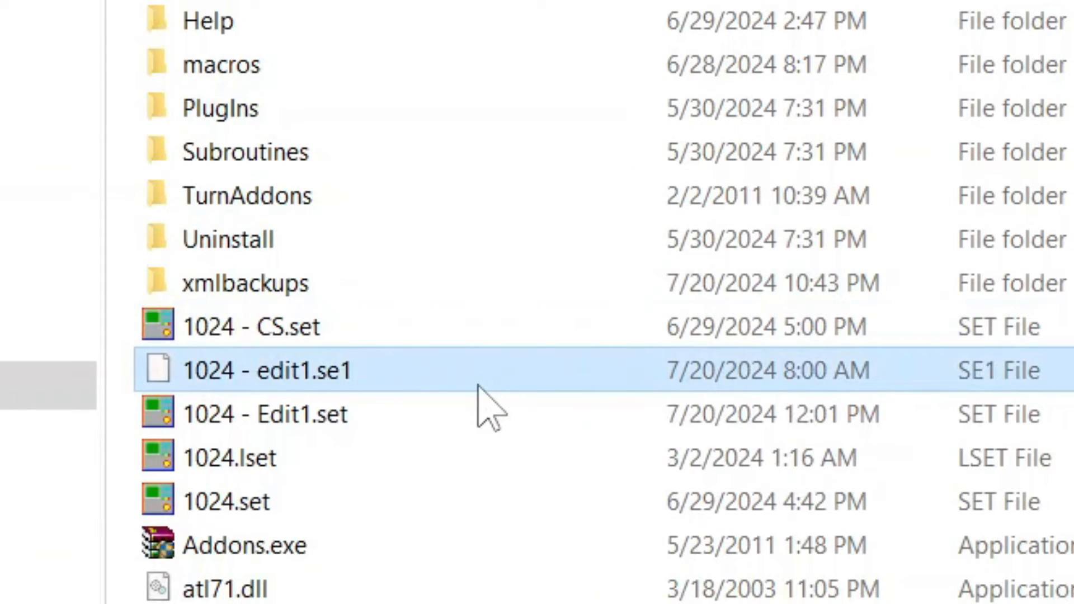
pyautogui.click(542, 364)
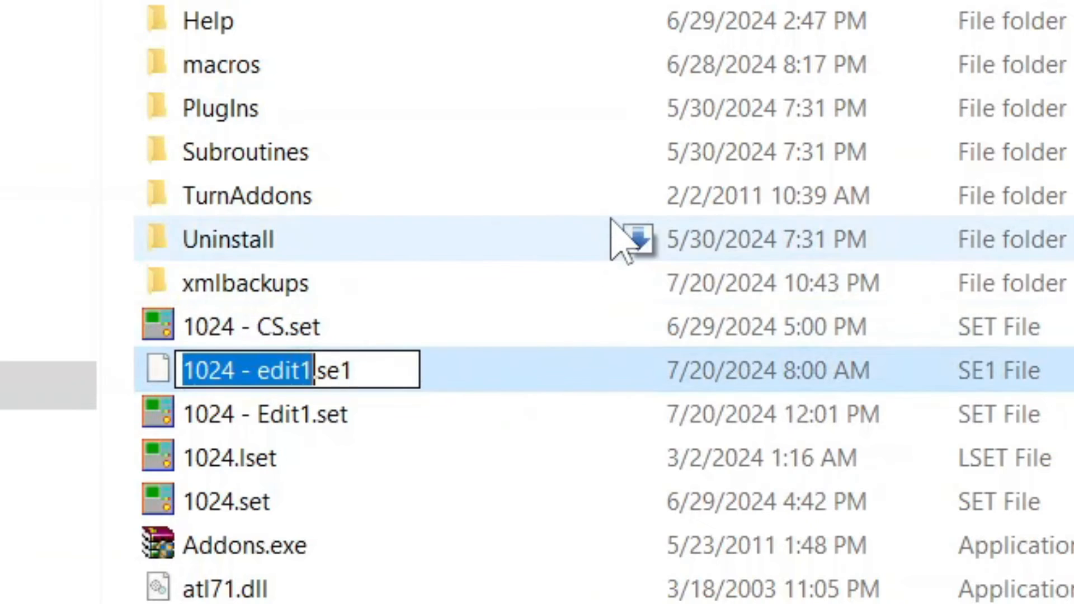
pyautogui.press('Right')
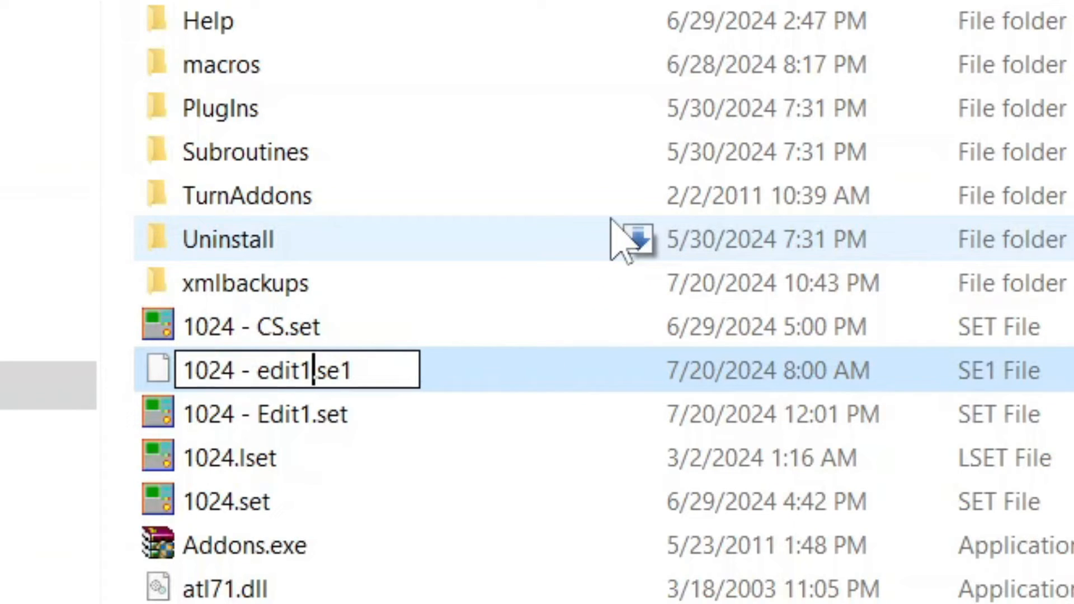
pyautogui.write('b')
pyautogui.press('BackSpace')
pyautogui.write('t')
pyautogui.press('Return')
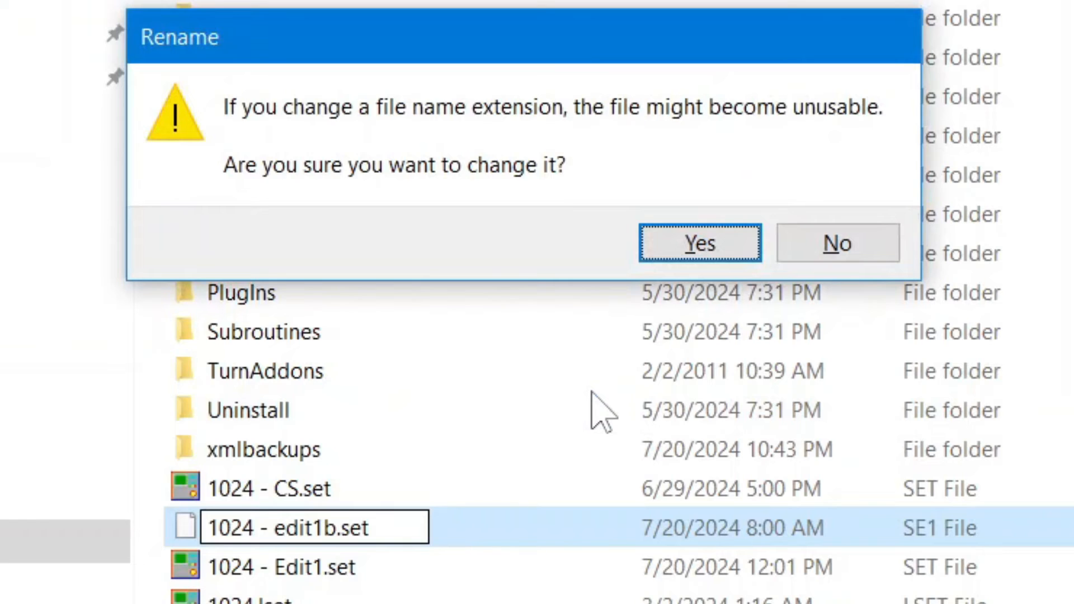
pyautogui.press('Return')
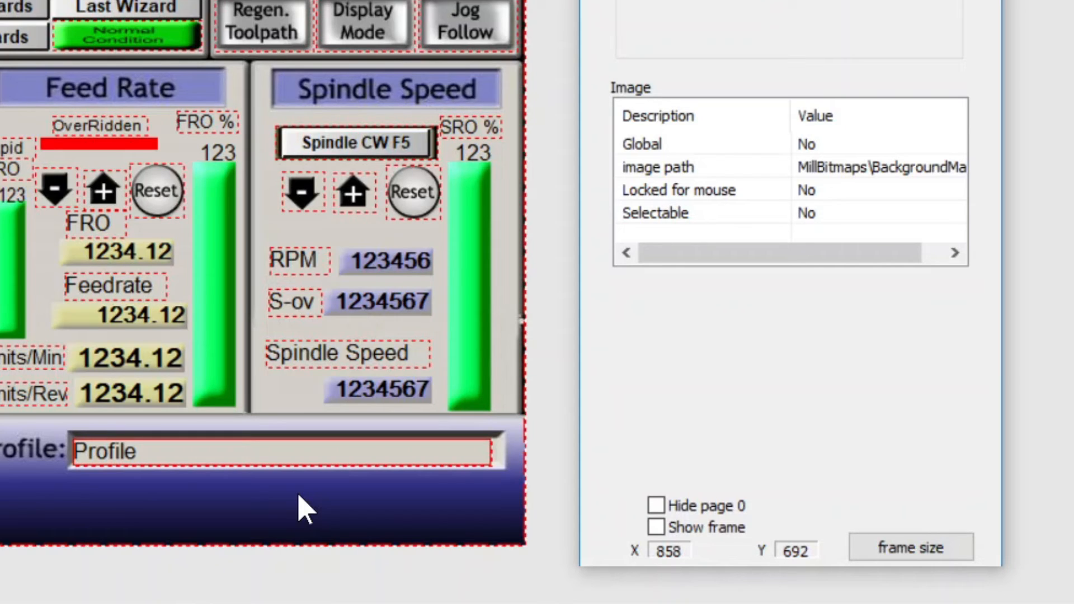
# - In MachScreen, make the unselectable background image of page 1 selectable as a single element and select it
pyautogui.rightClick(368, 494)
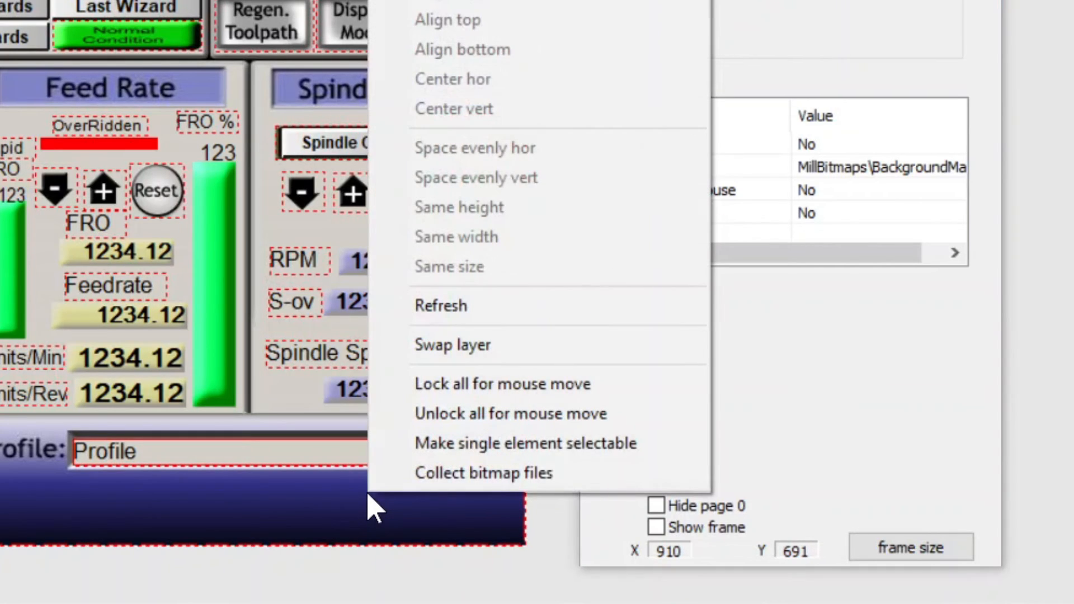
pyautogui.click(396, 446)
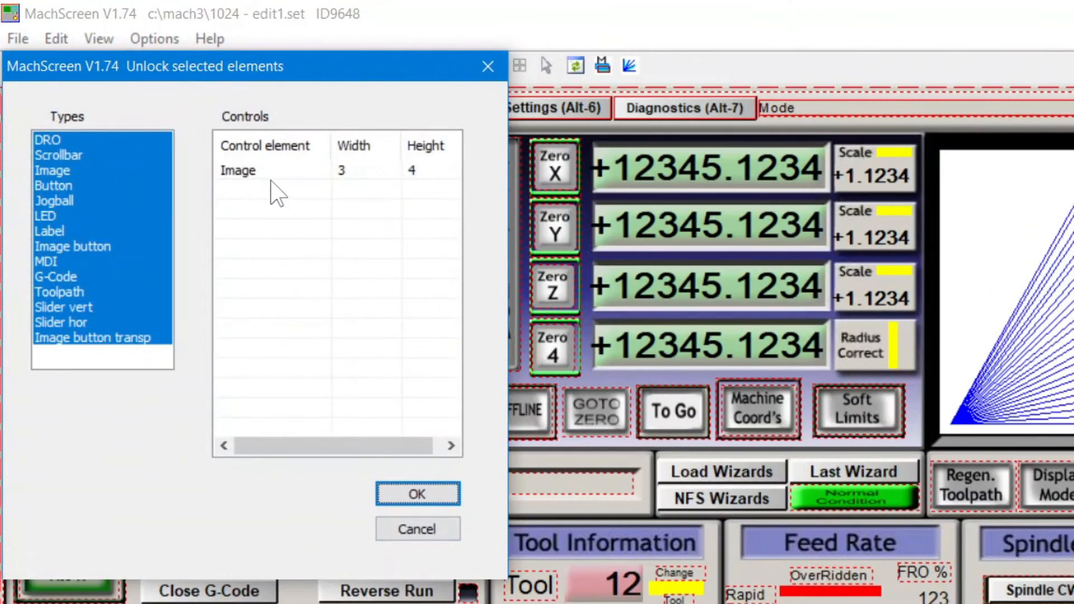
pyautogui.click(272, 172)
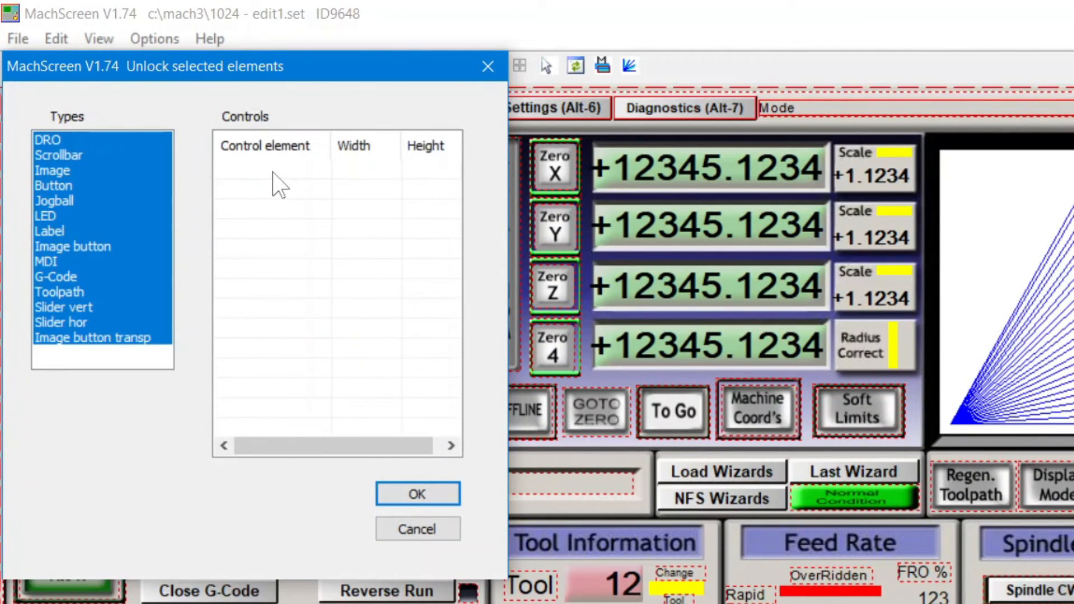
pyautogui.click(410, 495)
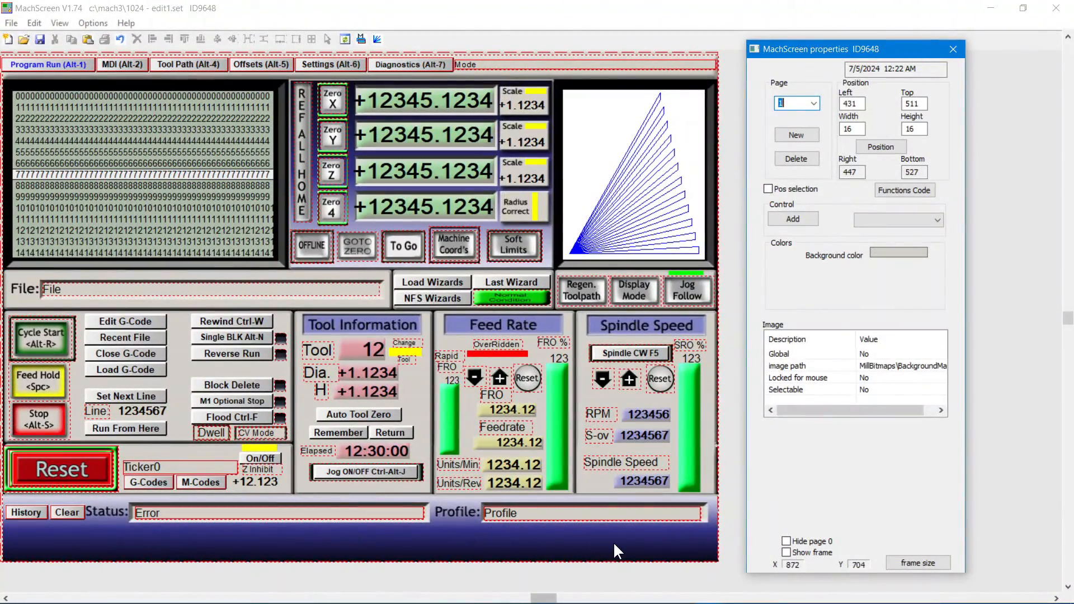
pyautogui.click(616, 544)
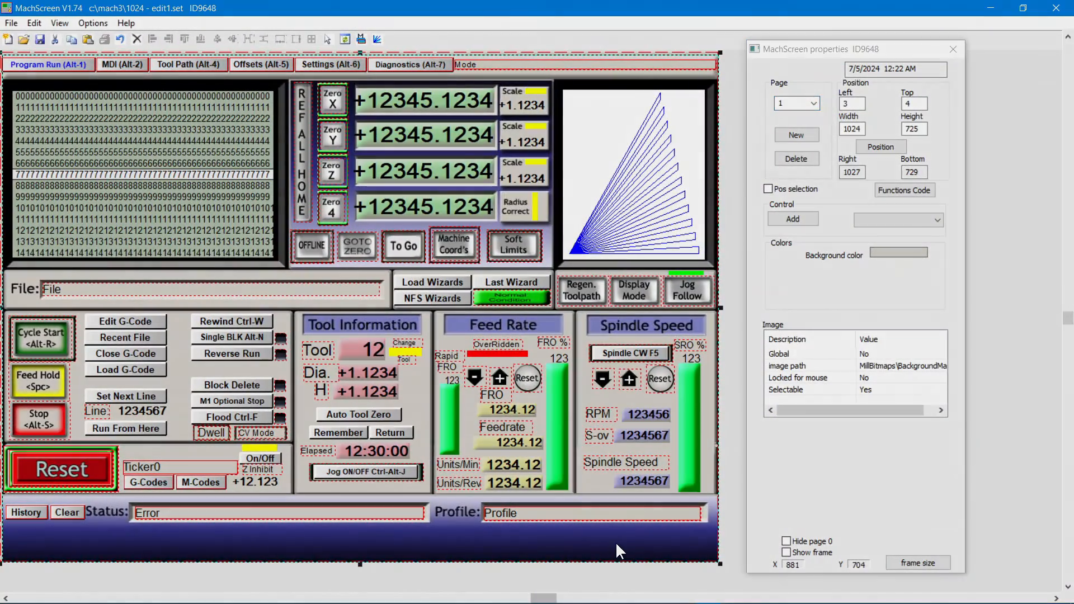